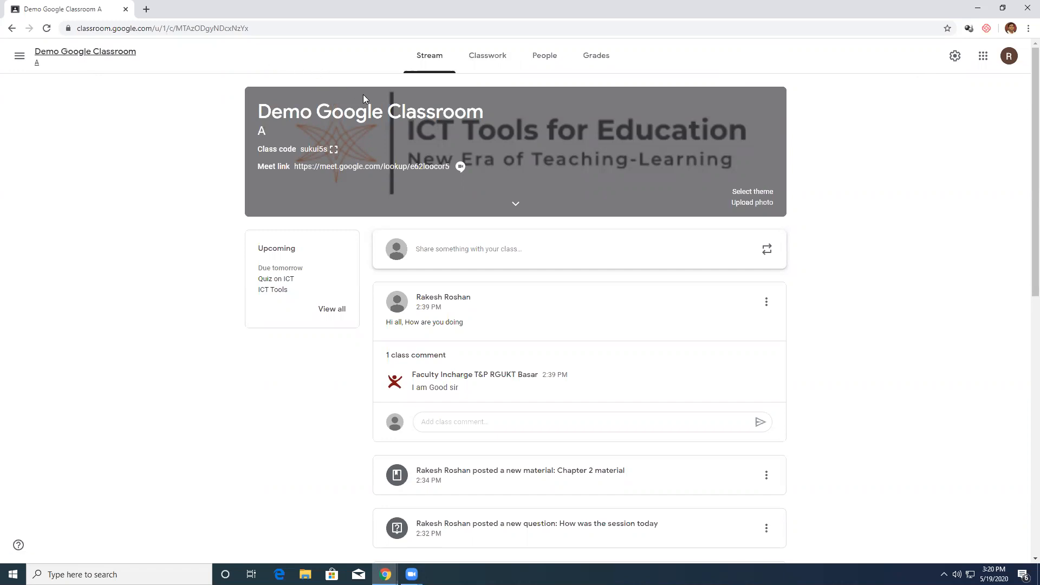
Step: Create a new classwork assignment titled "Solar Cell Model" in the Demo Google Classroom class
click(487, 56)
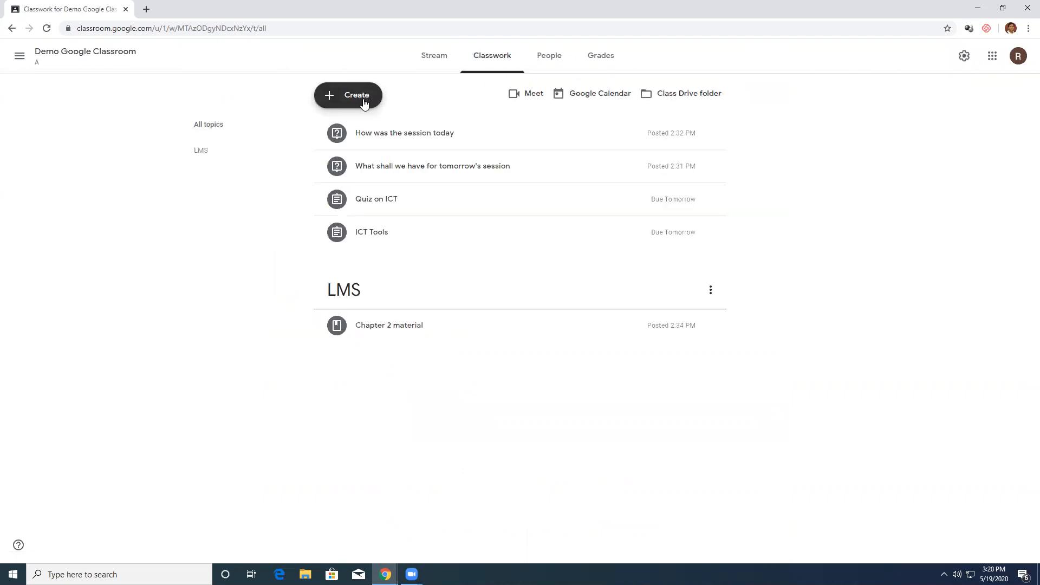
click(364, 98)
click(373, 126)
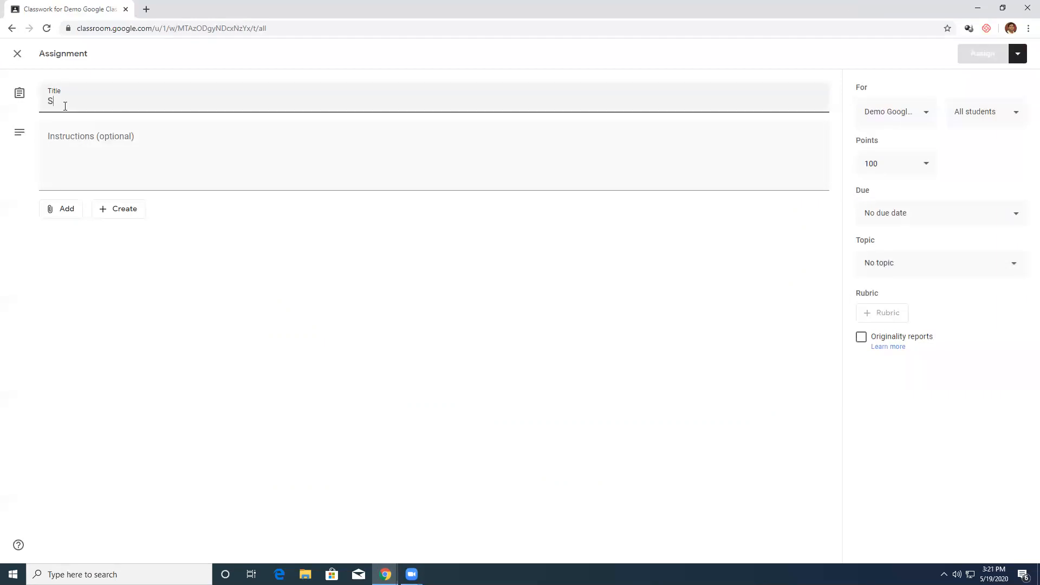
text(Solar Ce)
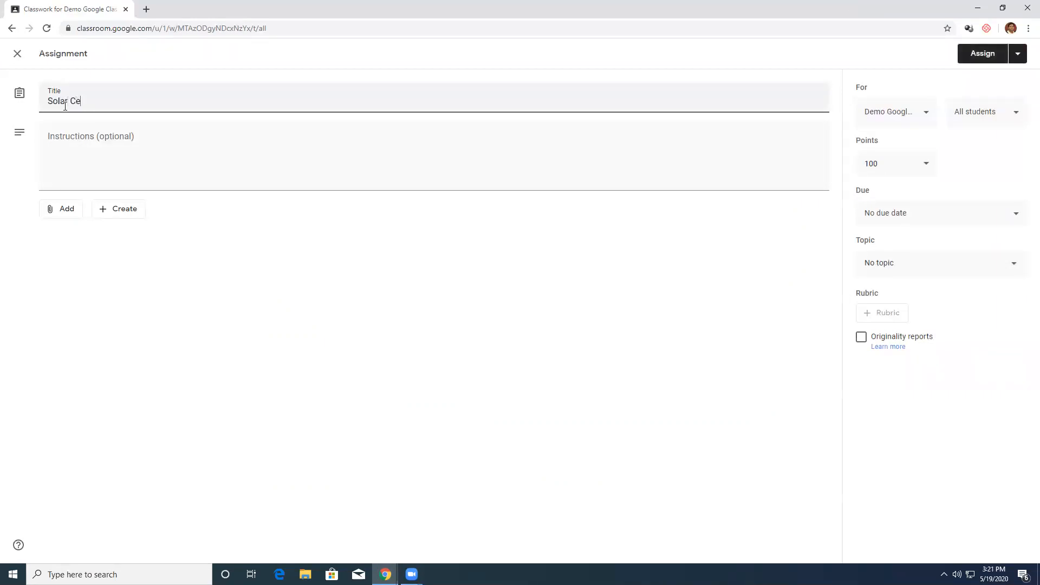
text(ll Model)
Step: Enter the instructions "Please follow the instructions below and make a good Solar Cell" and set the assignment's points to 10
click(79, 138)
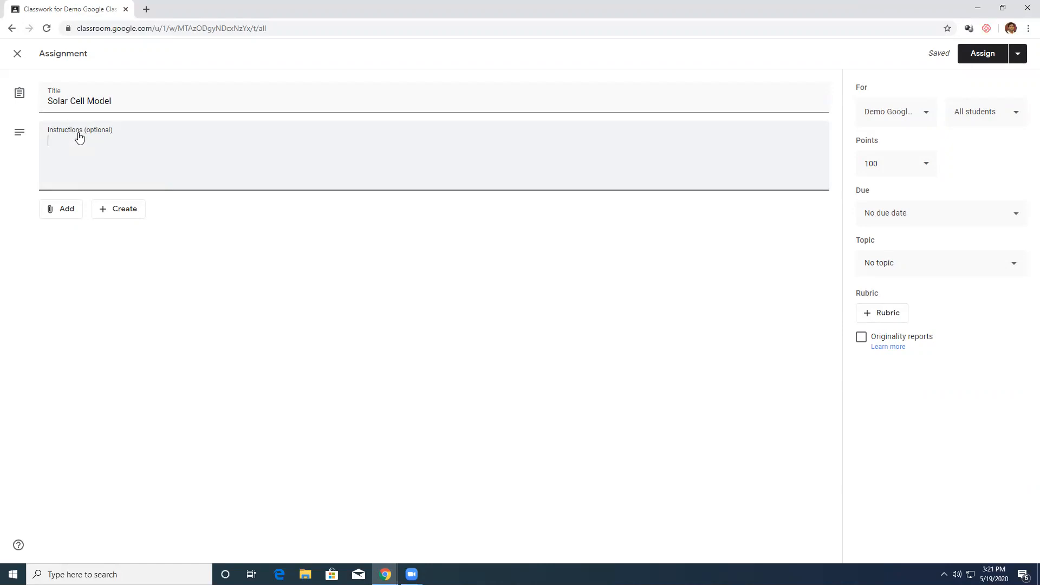
text(Please follow the instructions below as)
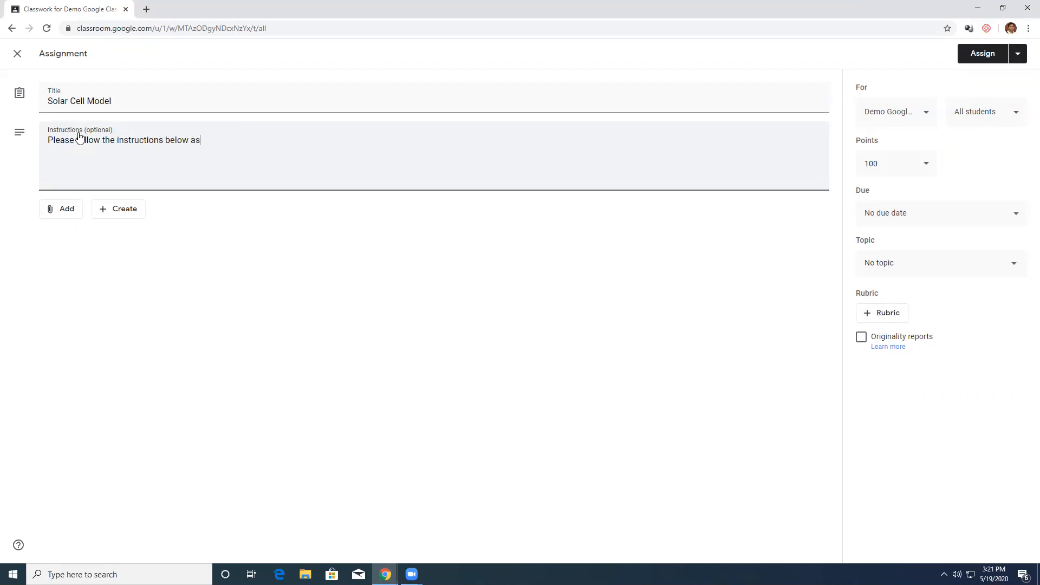
key(BackSpace)
text(nd make a good Solar Cell)
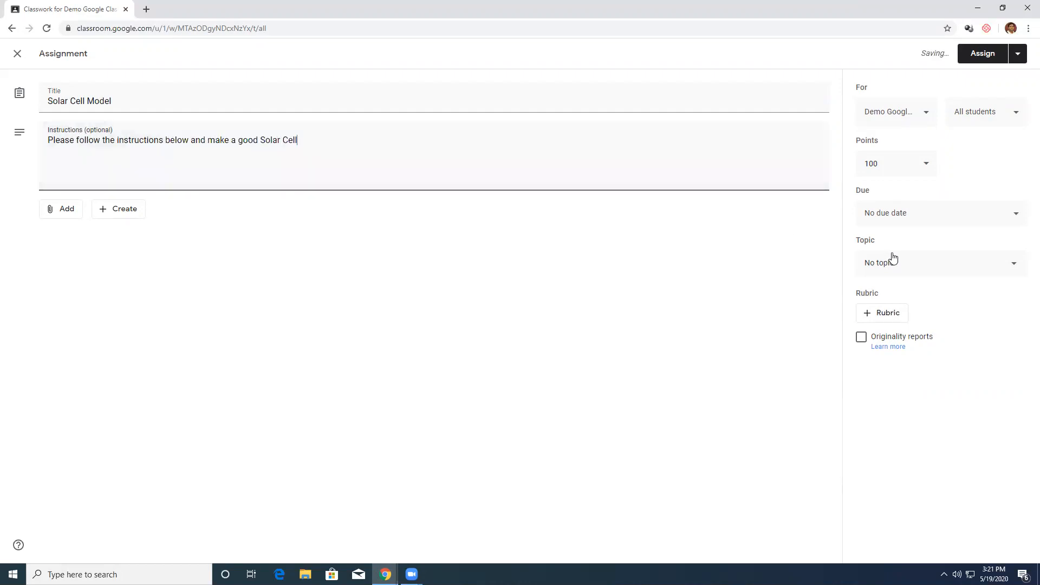
click(884, 158)
key(BackSpace)
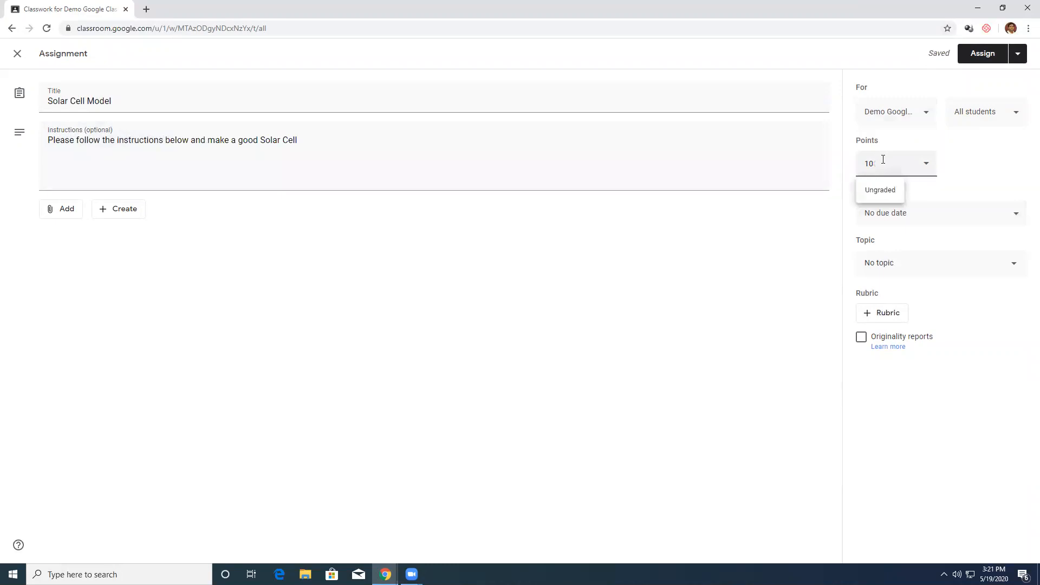
Step: Create a rubric whose first criterion is titled "Circuitry" with the description "This considers the amount of components utilized"
click(893, 317)
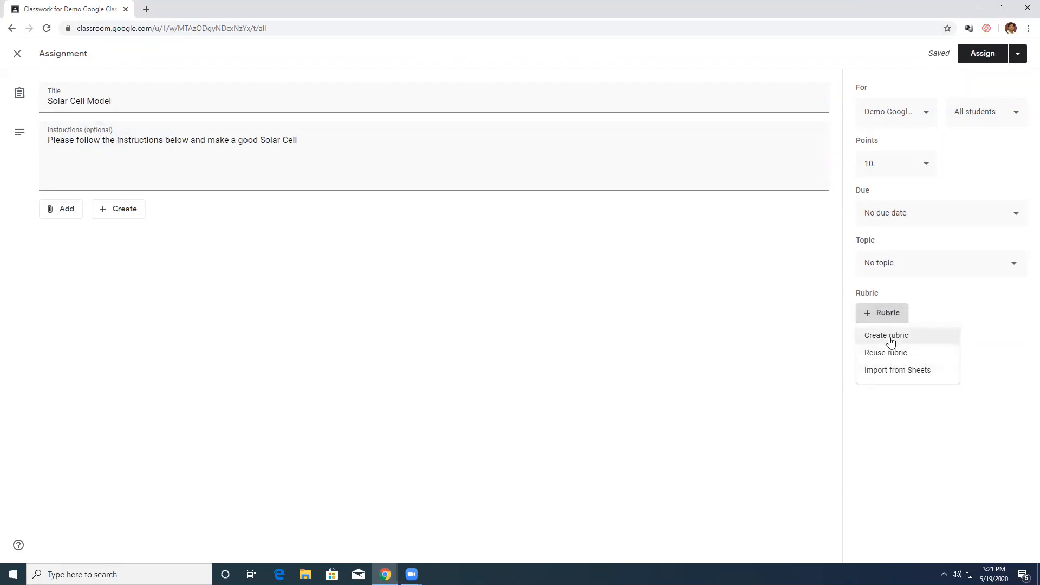
click(891, 339)
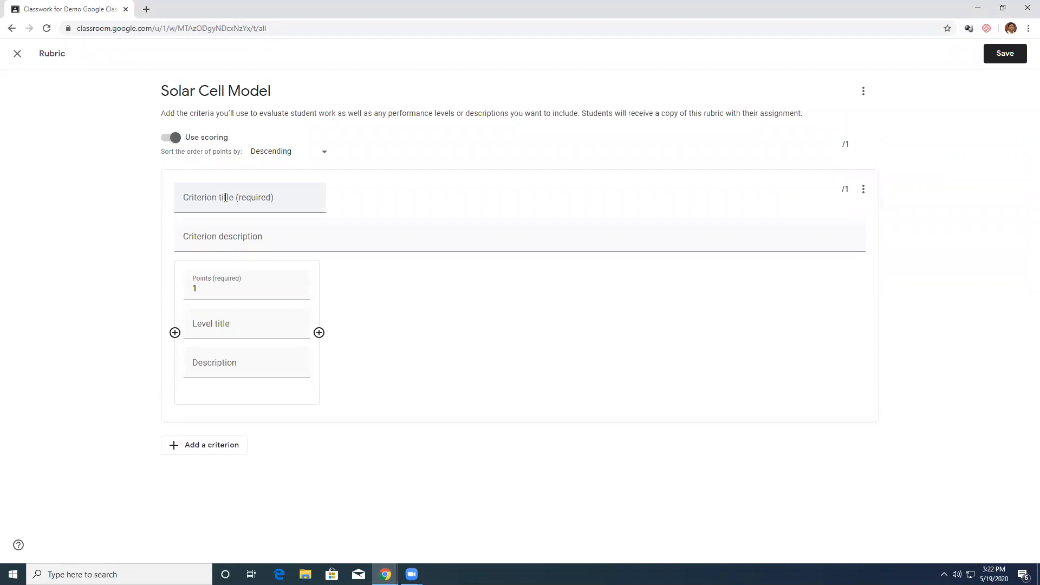
click(226, 198)
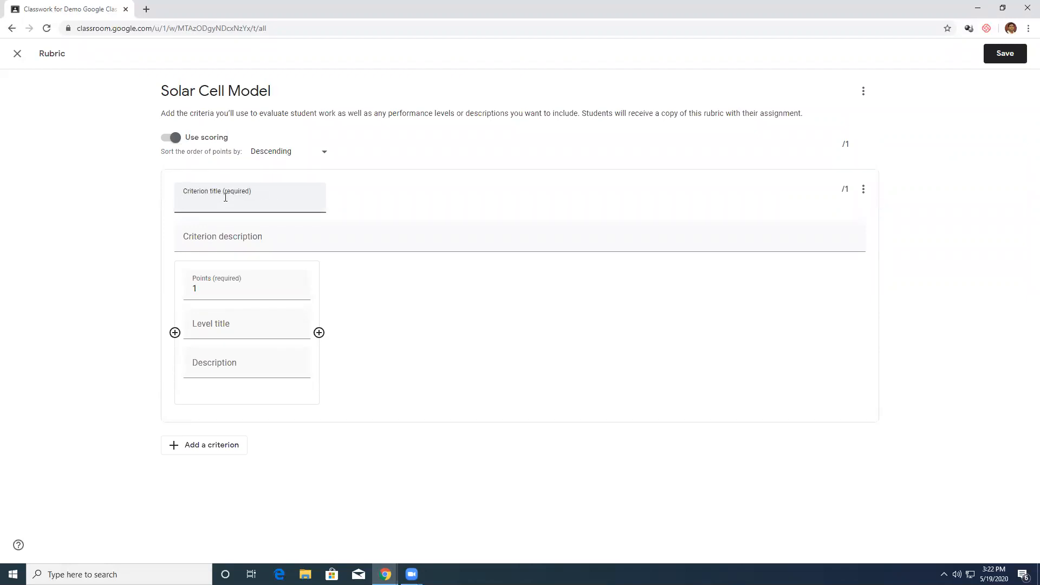
text(Circuitry)
click(234, 239)
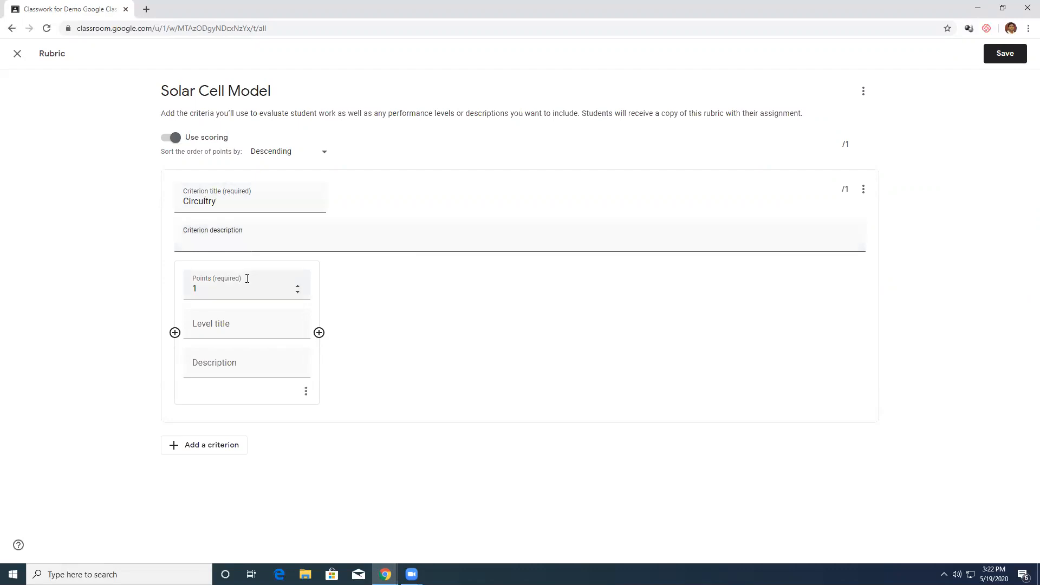
text(This considers the amouint)
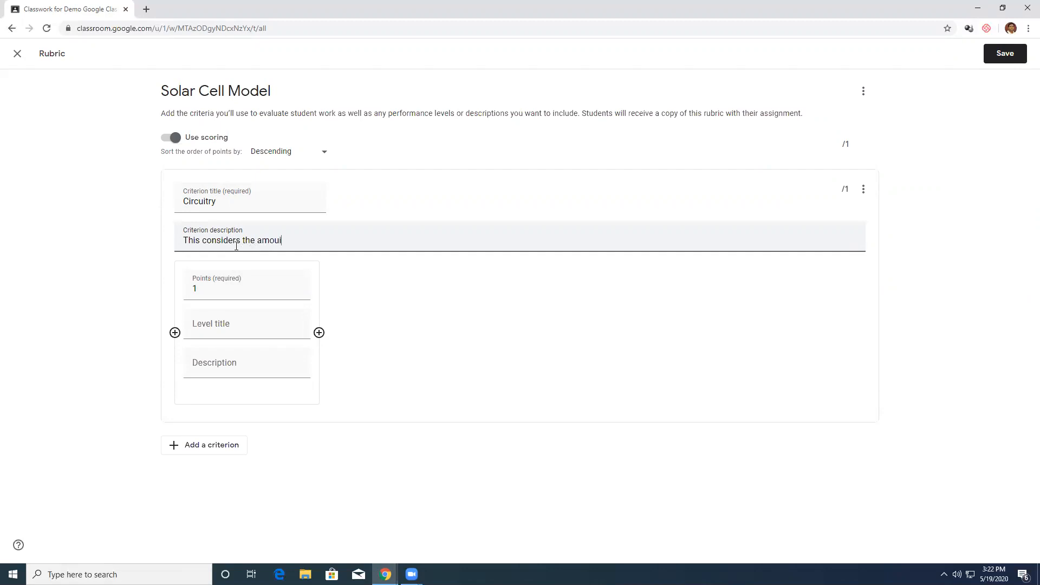
key(BackSpace)
key(BackSpace)
key(BackSpace)
text(nt of components utilized)
Step: Set the first level of the Circuitry criterion to 10 points with the title "Minimal Circuitry"
click(211, 290)
text(0)
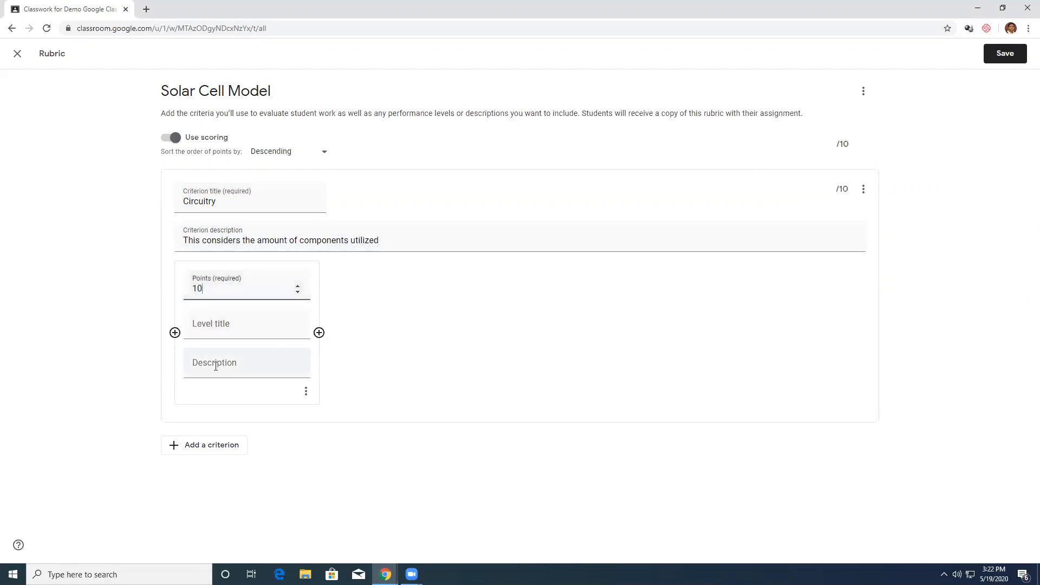
click(221, 330)
text(Minimal Circuitry)
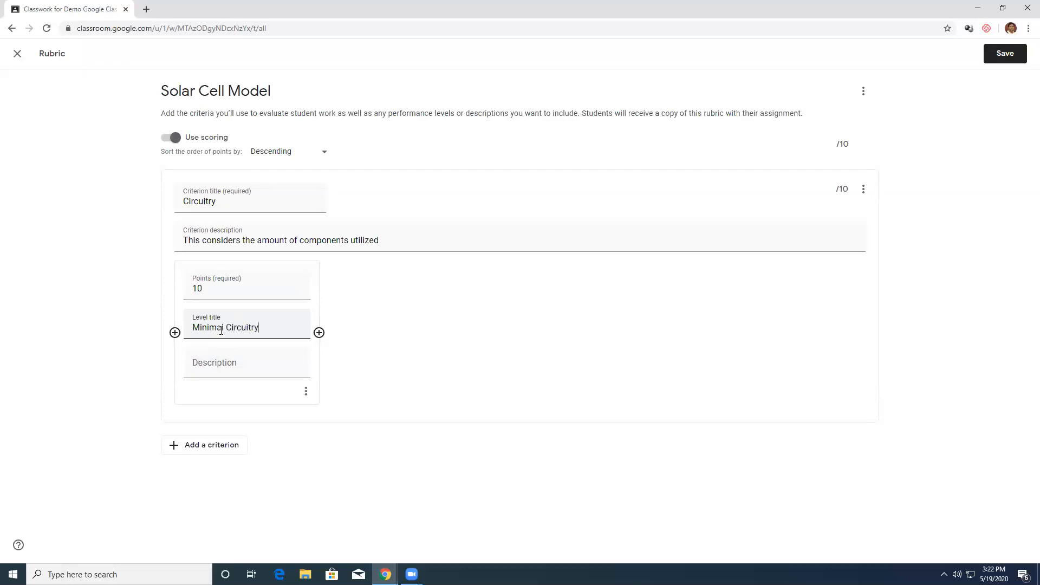
Step: Add a second level to the Circuitry criterion worth 6 points and titled "Few Components"
click(319, 332)
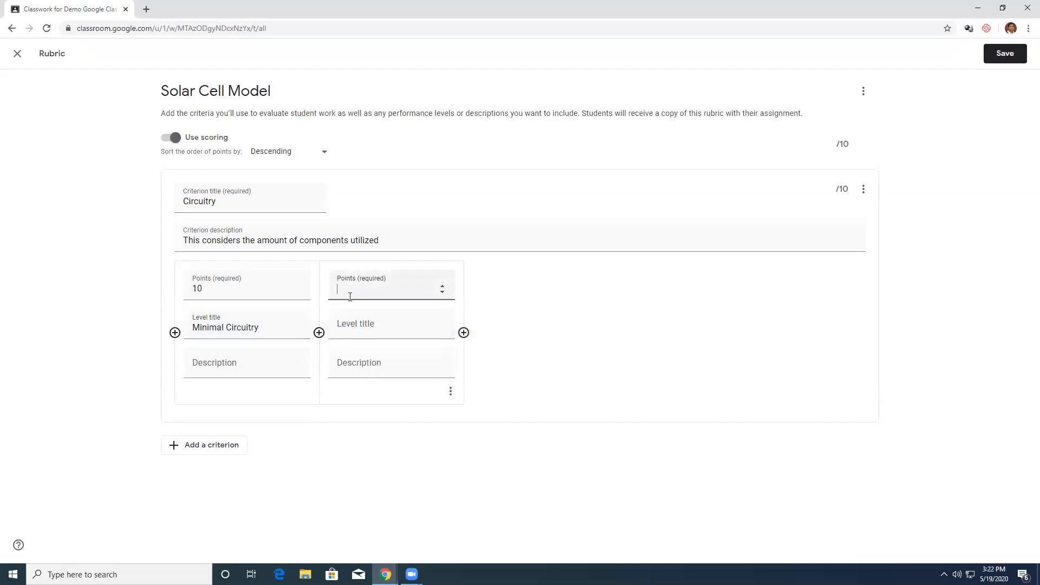
text(6)
click(351, 329)
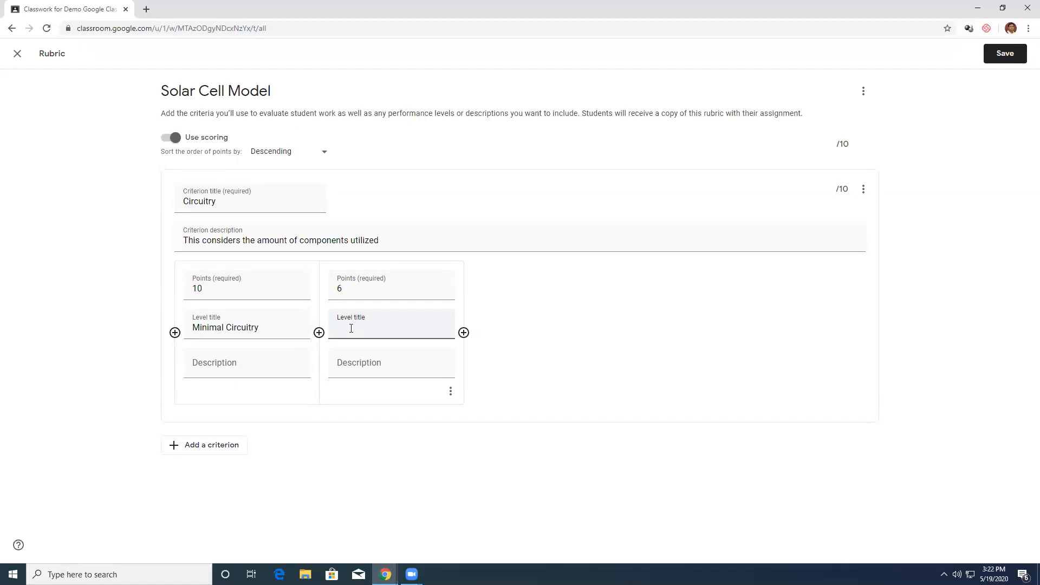
text(Few Components)
Step: Add a third level to the Circuitry criterion worth 4 points and titled "More Components"
click(464, 332)
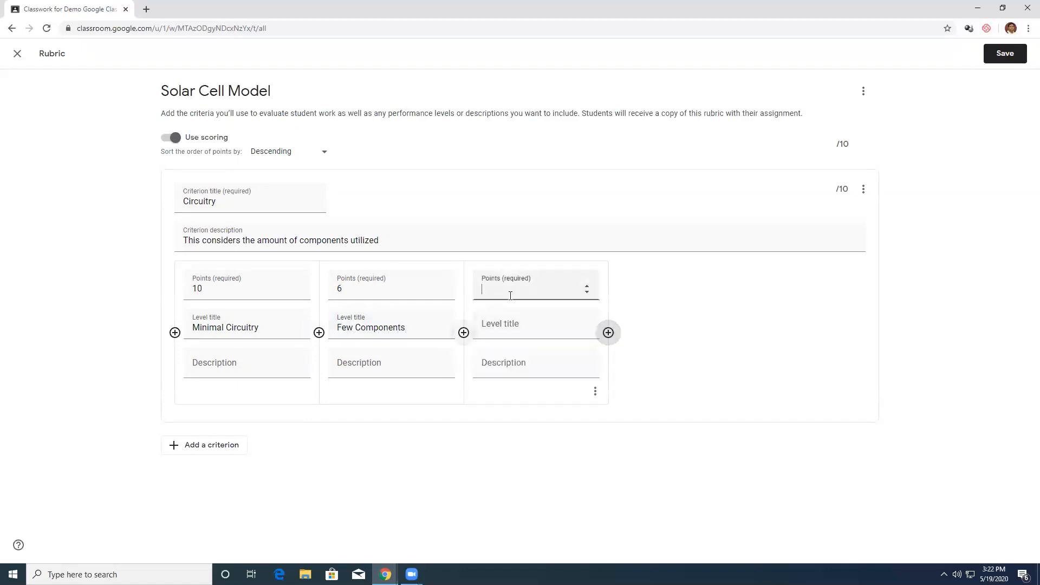
text(4)
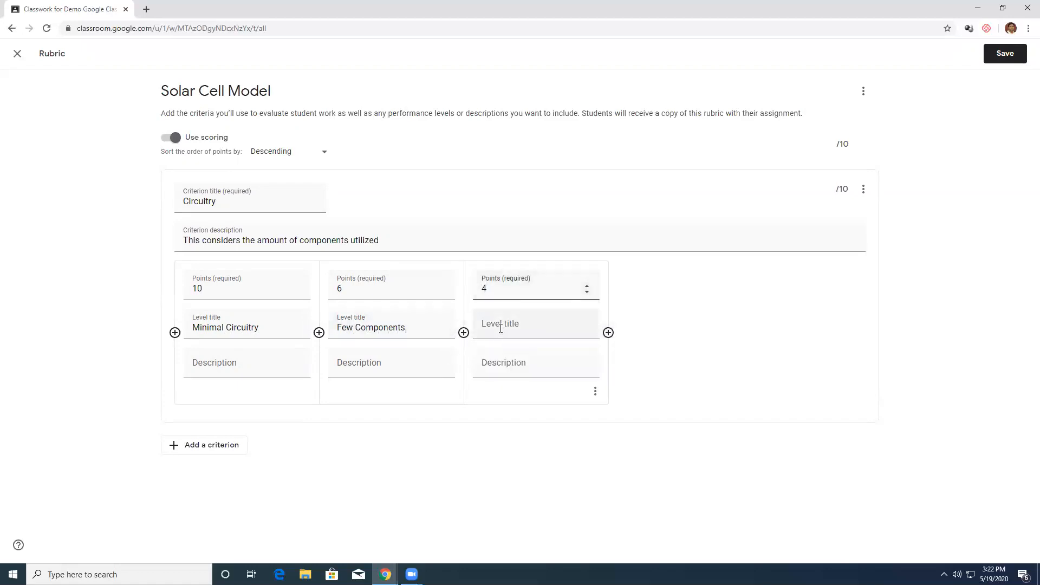
click(499, 322)
text(More C)
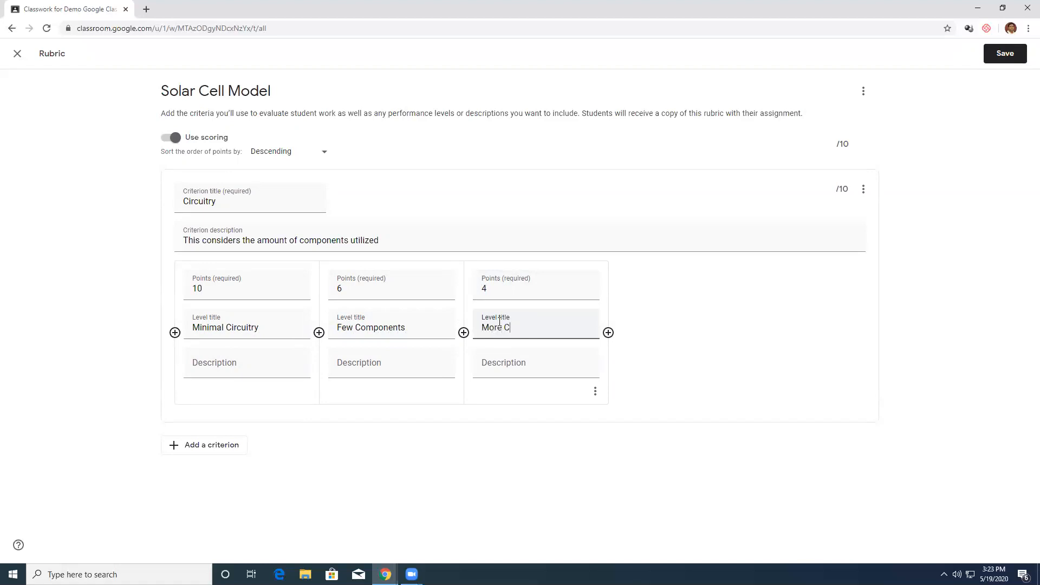
text(opmpo)
key(BackSpace)
key(BackSpace)
key(BackSpace)
key(BackSpace)
text(mponents)
Step: Add a second criterion titled "Efficiency" with the description "Depending on the efficiency of your cell, following is the evaluation for the same"
click(215, 449)
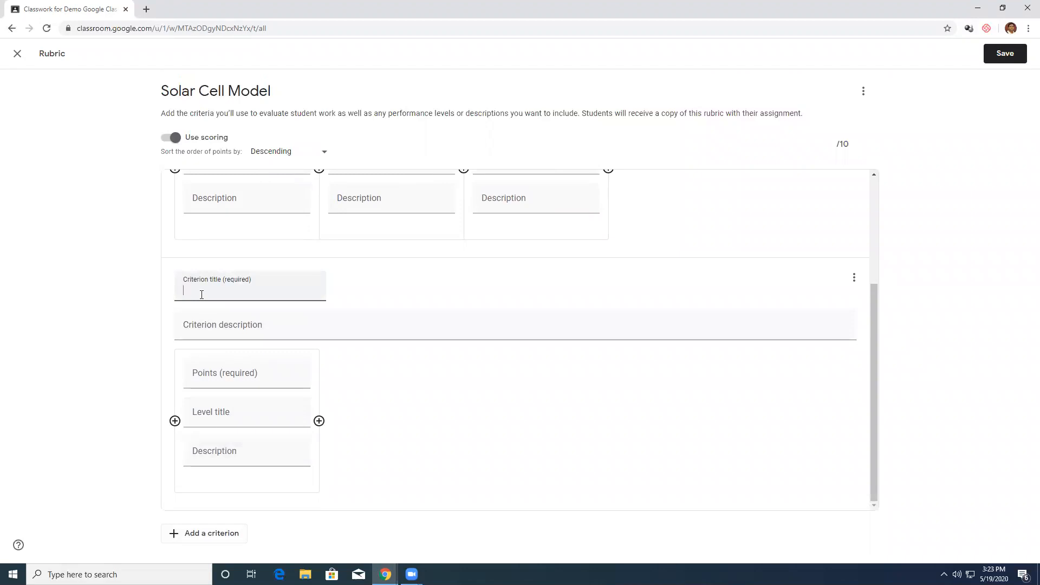
text(Efficiency)
click(245, 329)
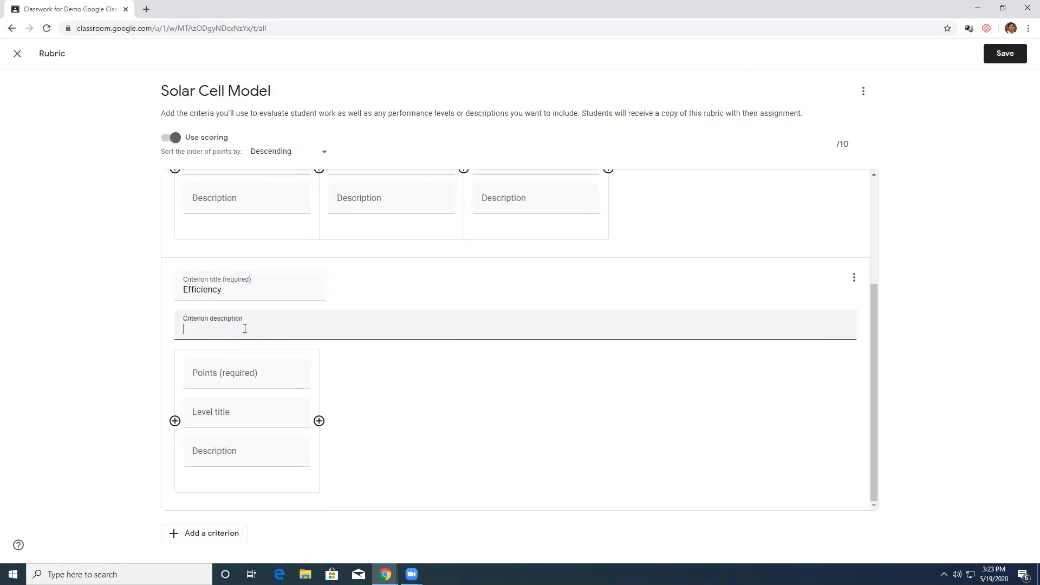
text(Depending on the  efficiency )
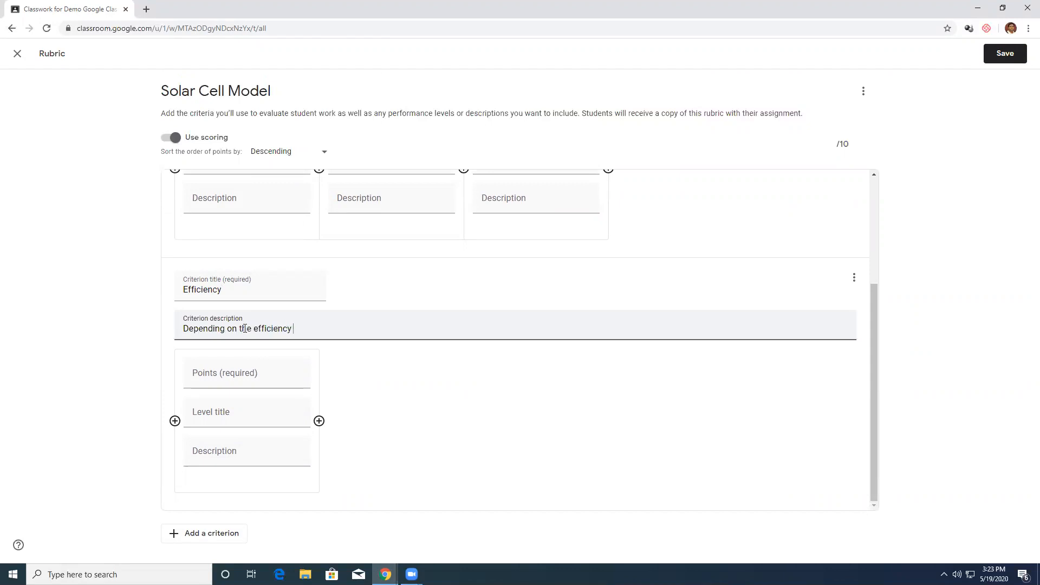
text(of th ec)
key(BackSpace)
key(BackSpace)
key(BackSpace)
key(BackSpace)
text(your cell, following is the evaluati)
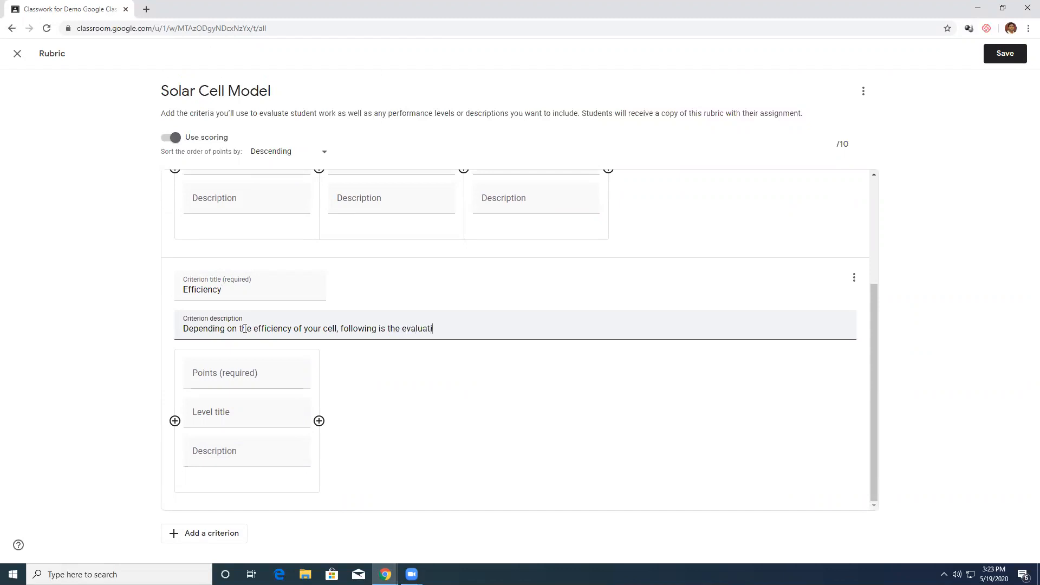
text(on for th ee same)
click(106, 353)
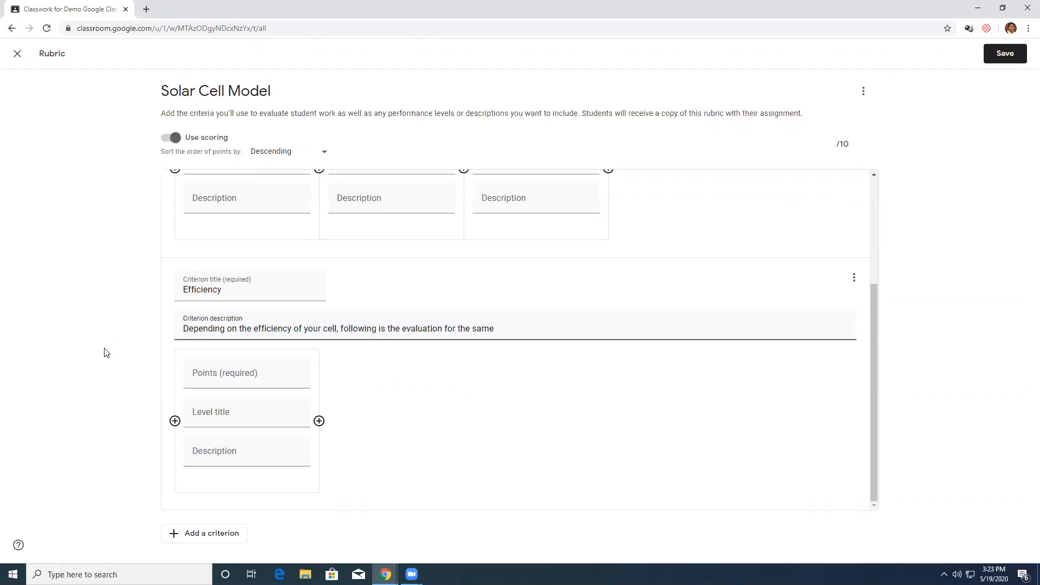
Step: Set the first level of the Efficiency criterion to 10 points with the title "30 Percent"
click(217, 374)
text(10)
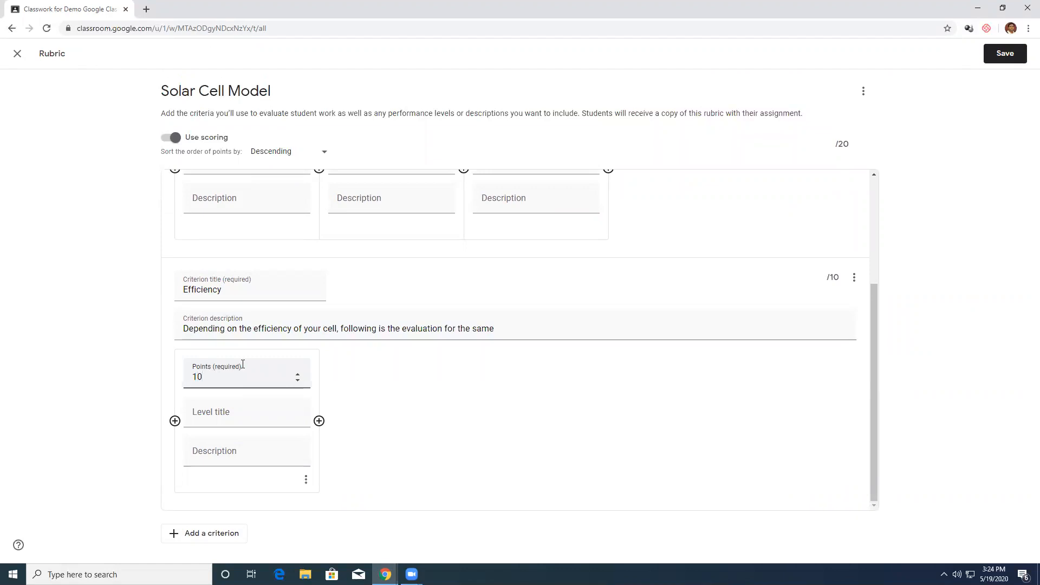
click(235, 415)
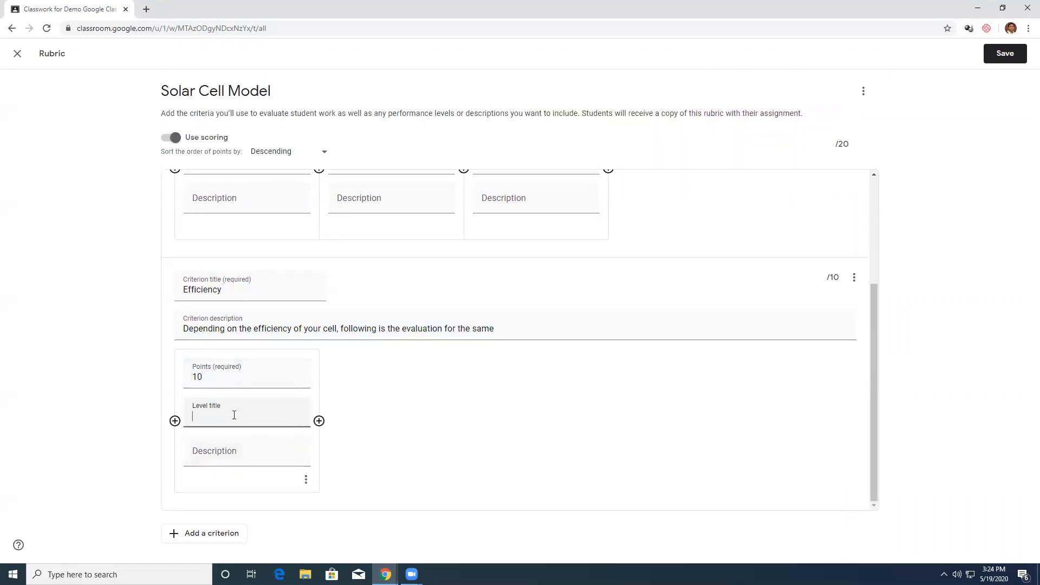
text(30)
key(ctrl+p)
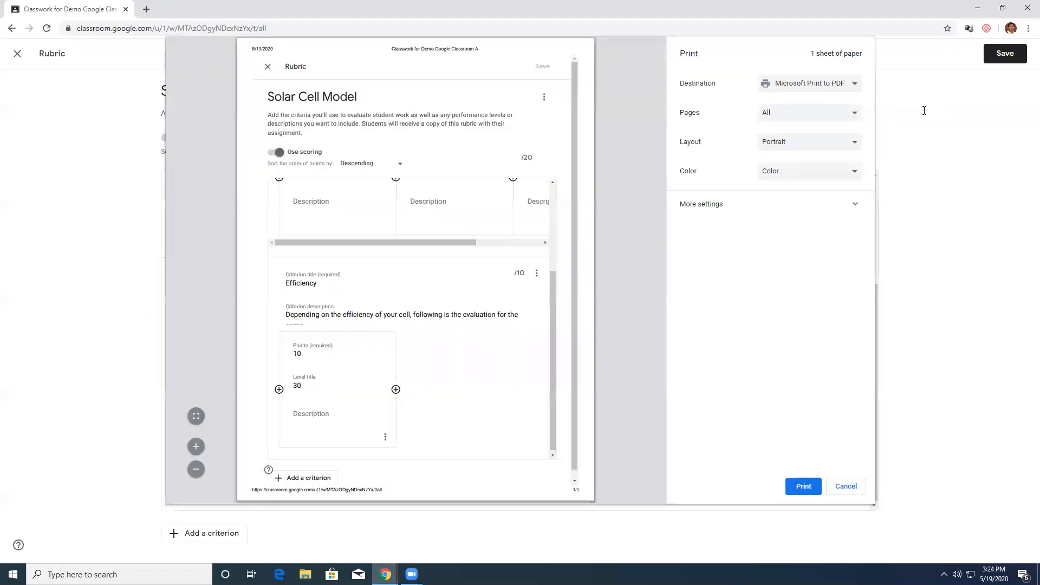
click(849, 487)
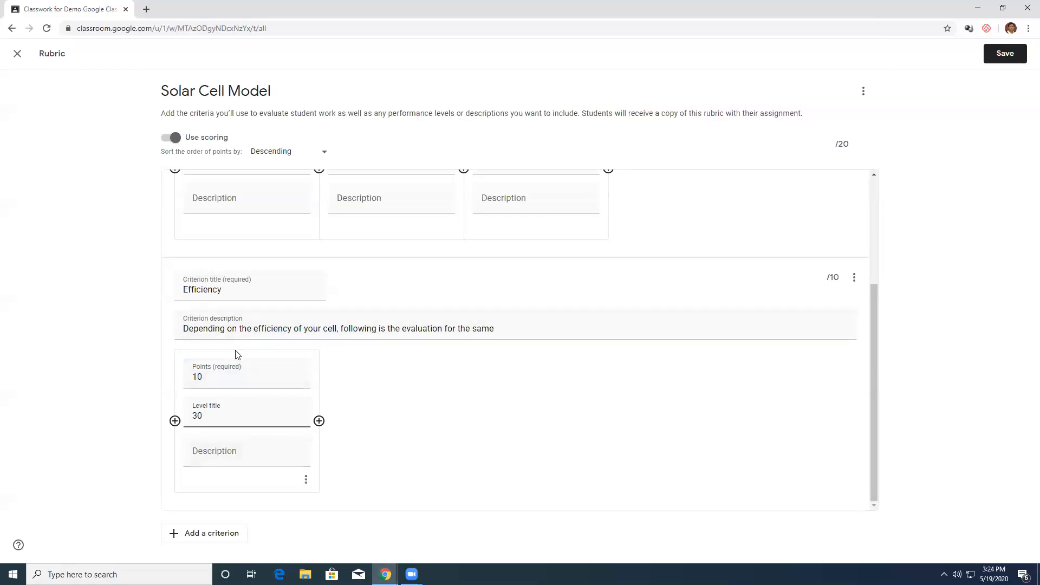
text(Percent)
Step: Add a second level to the Efficiency criterion worth 6 points and titled "20 Percent"
click(319, 421)
text(5)
click(371, 416)
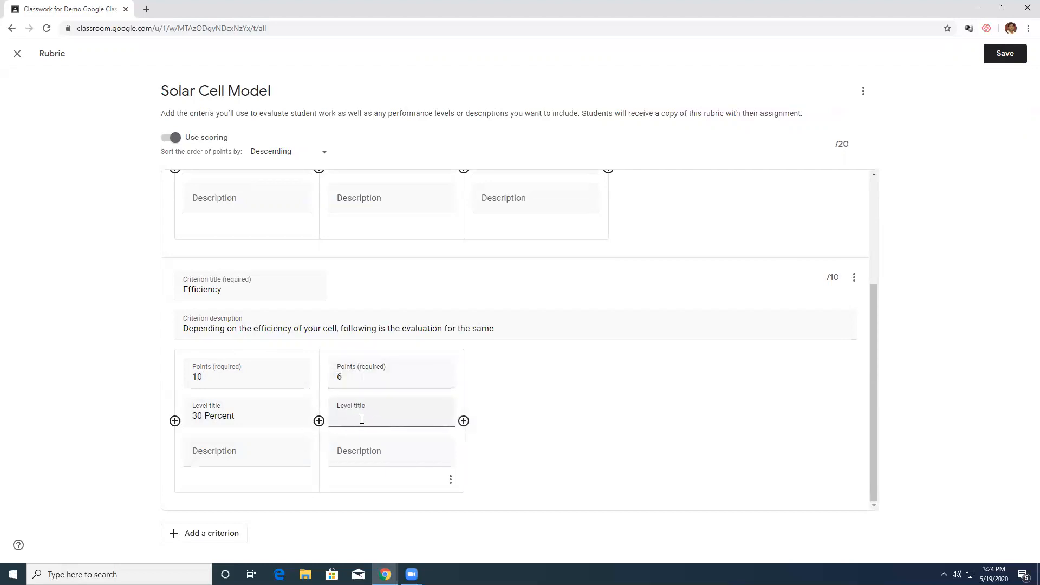
text(20 Percent)
Step: Add a third level to the Efficiency criterion worth 4 points and titled "15 Percent"
click(464, 421)
text(4)
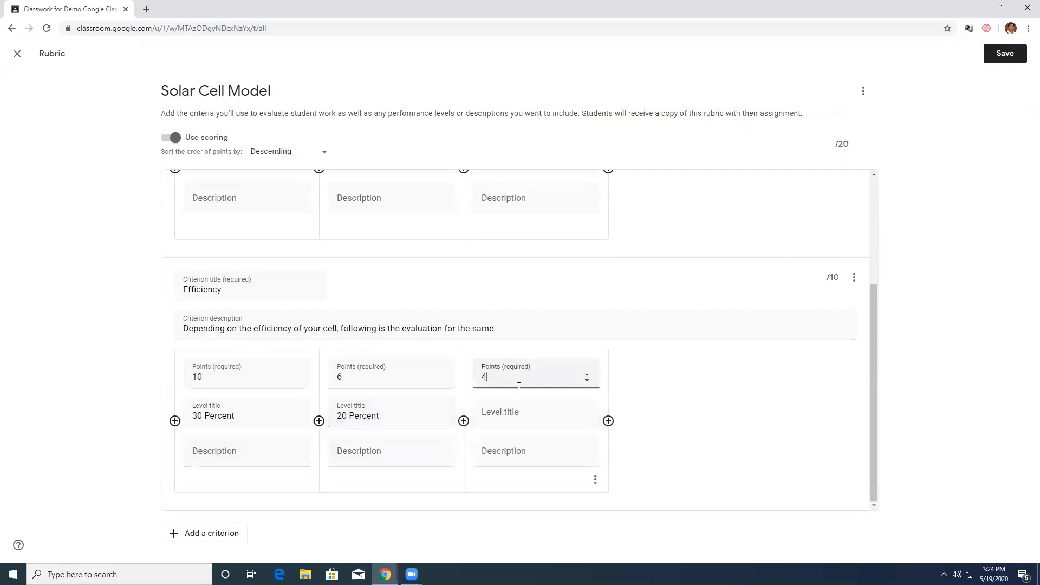
click(500, 420)
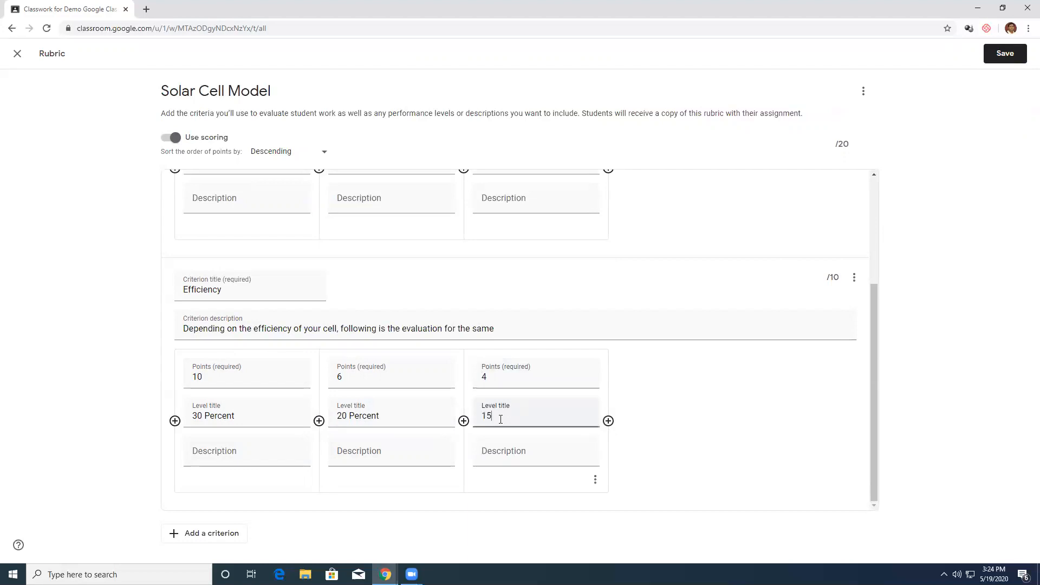
text(15 Percent)
Step: Review the Circuitry and Efficiency criteria and save the rubric to the assignment
scroll(766, 311, up, 3)
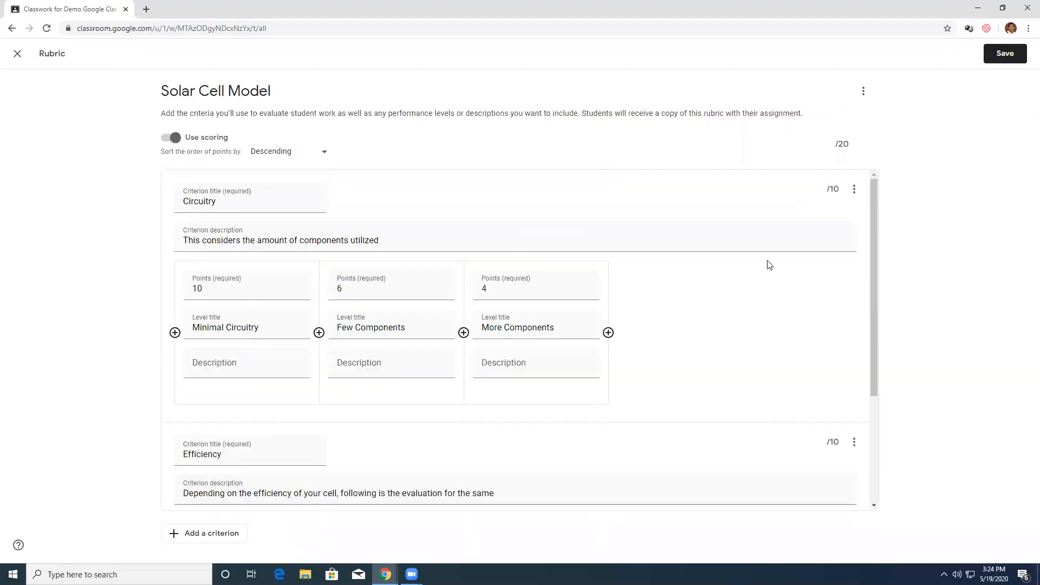
scroll(699, 327, down, 3)
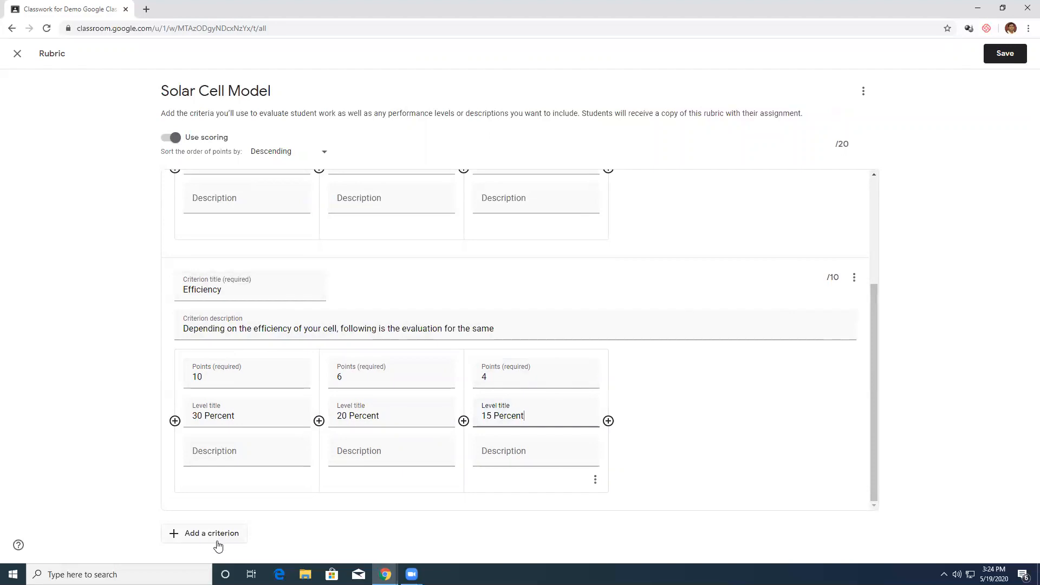
scroll(713, 349, up, 3)
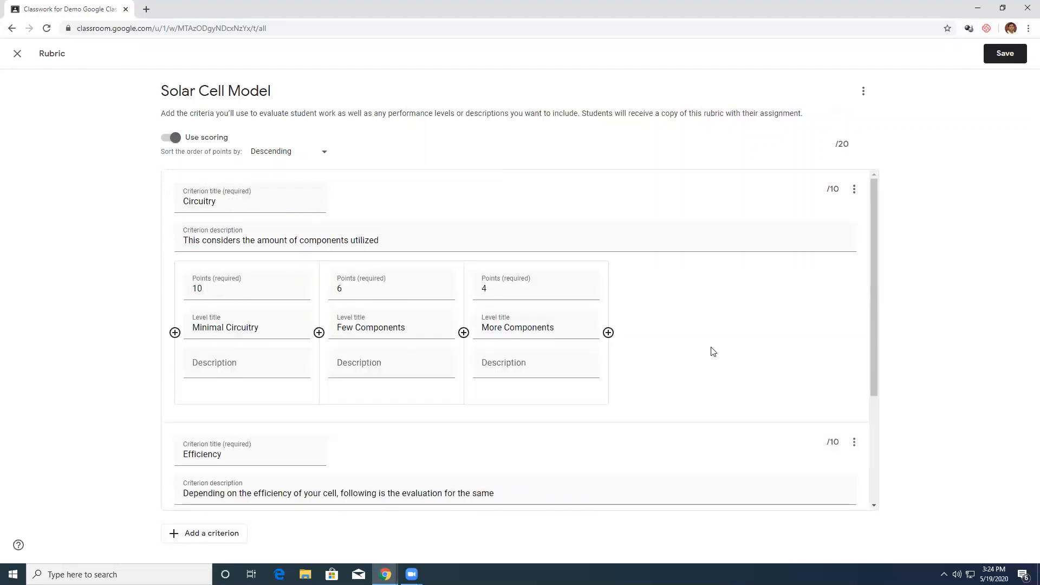
click(1006, 53)
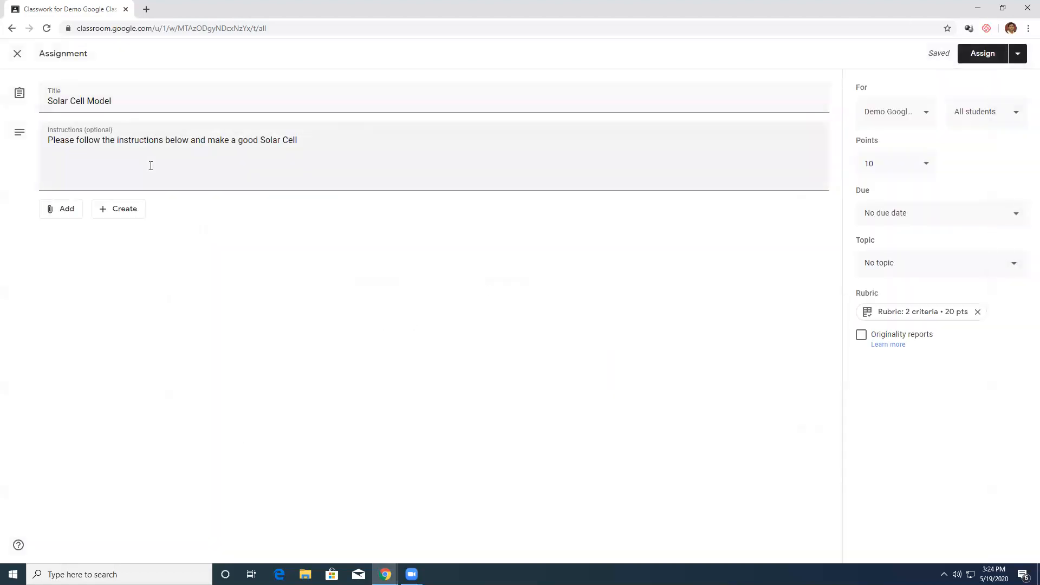
Step: Attach a new blank Google Docs document to the assignment and set it to make a copy for each student
click(125, 215)
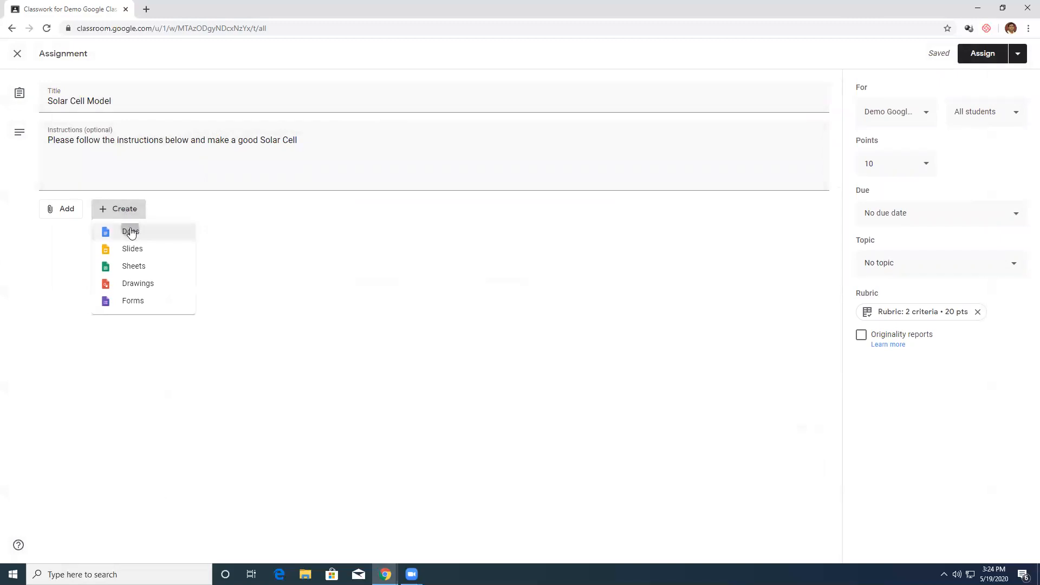
click(130, 231)
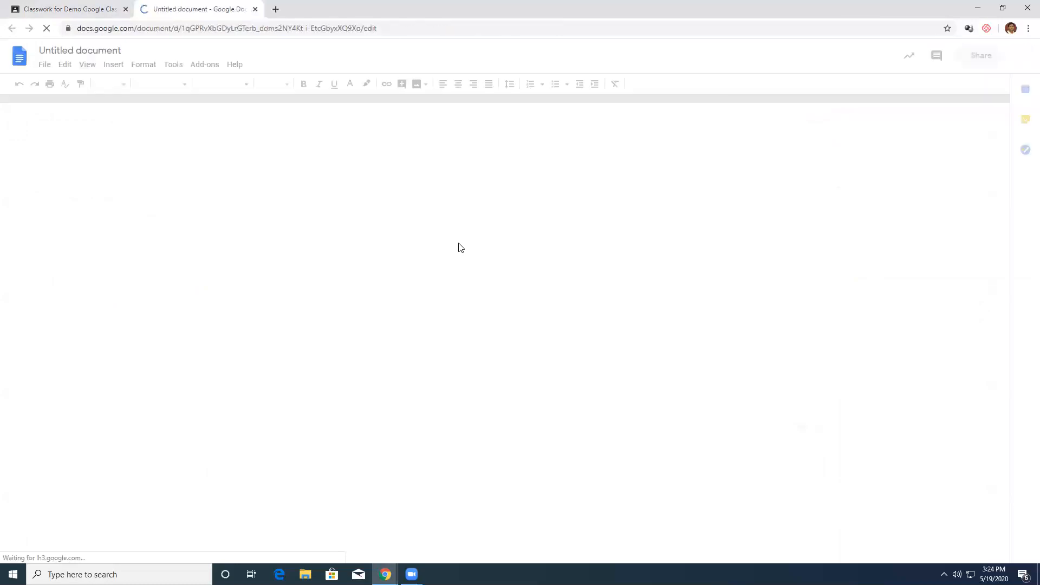
click(255, 10)
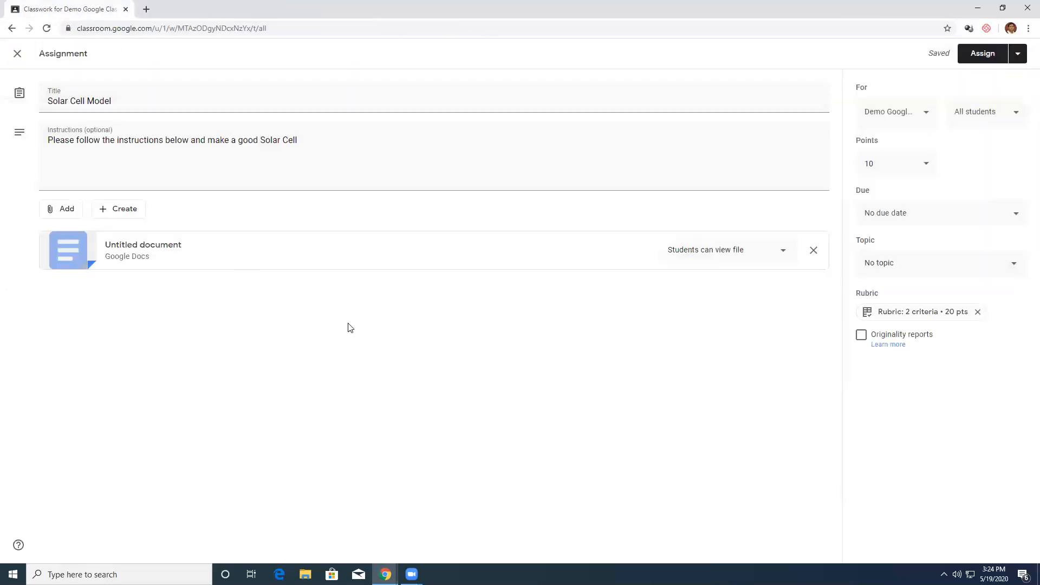
click(749, 258)
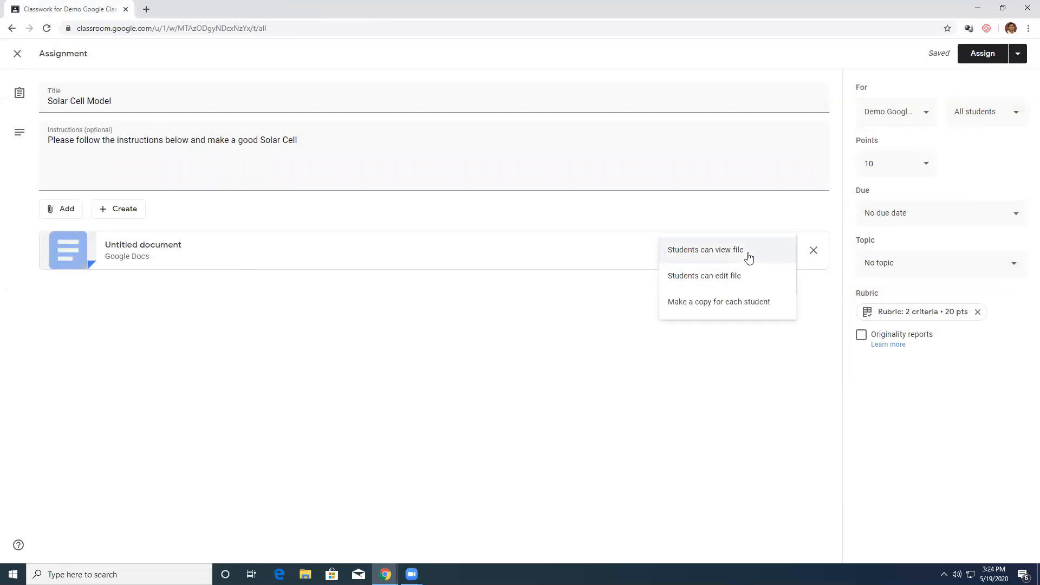
click(734, 307)
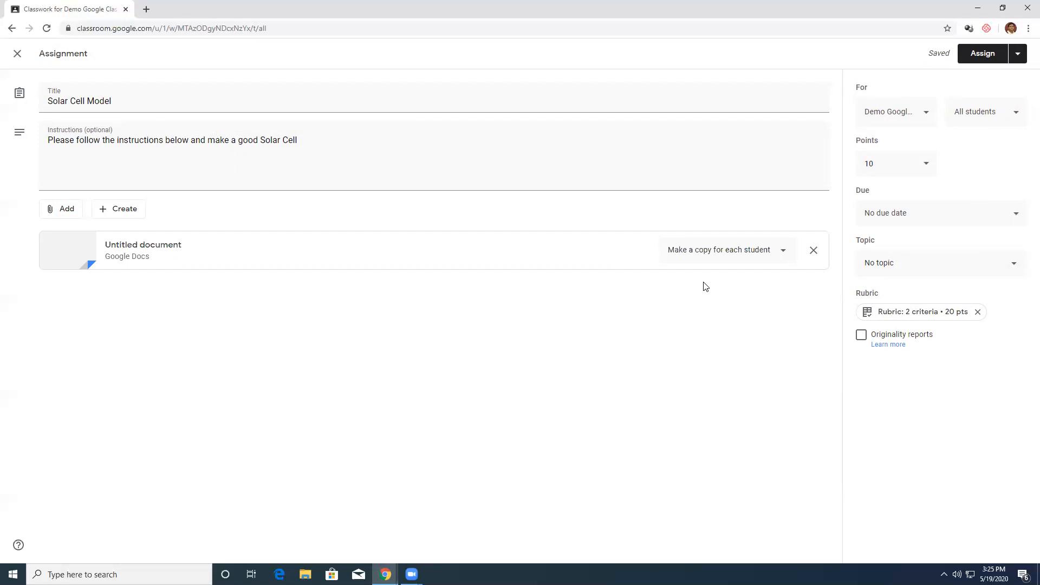
Step: Enable originality reports for the assignment and set its points to 20
click(862, 336)
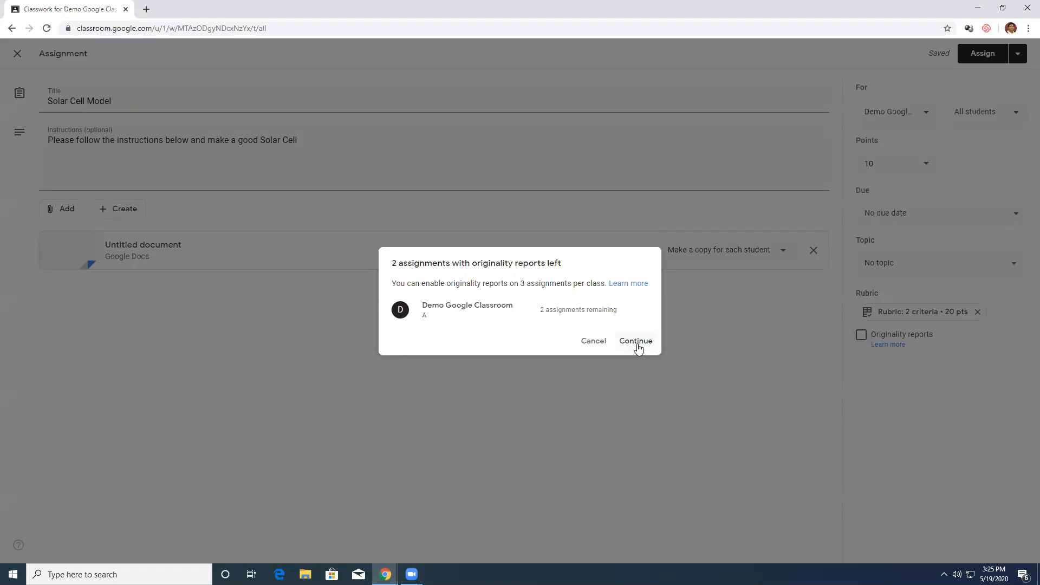
click(637, 343)
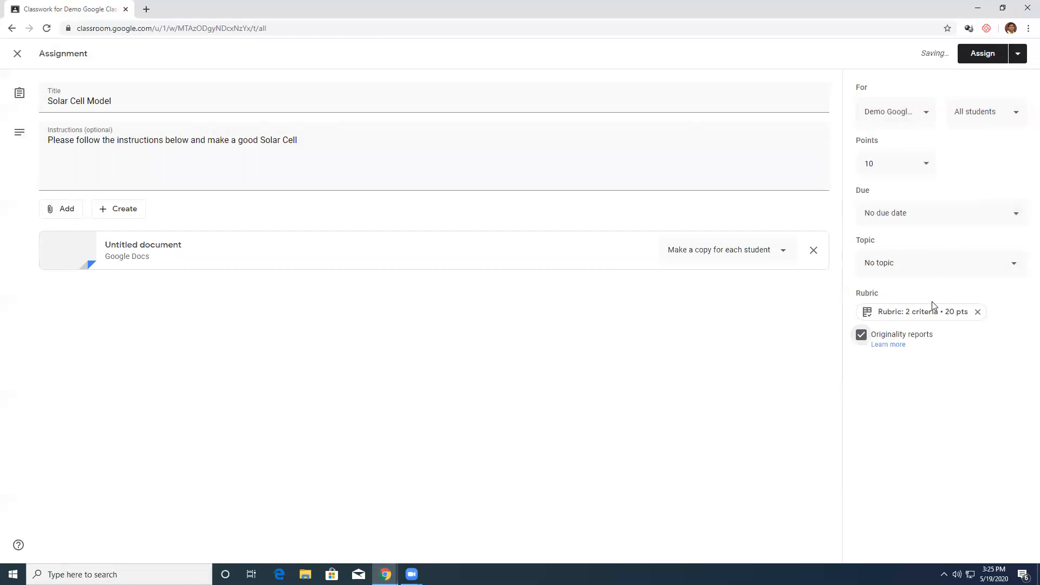
click(879, 165)
key(BackSpace)
key(BackSpace)
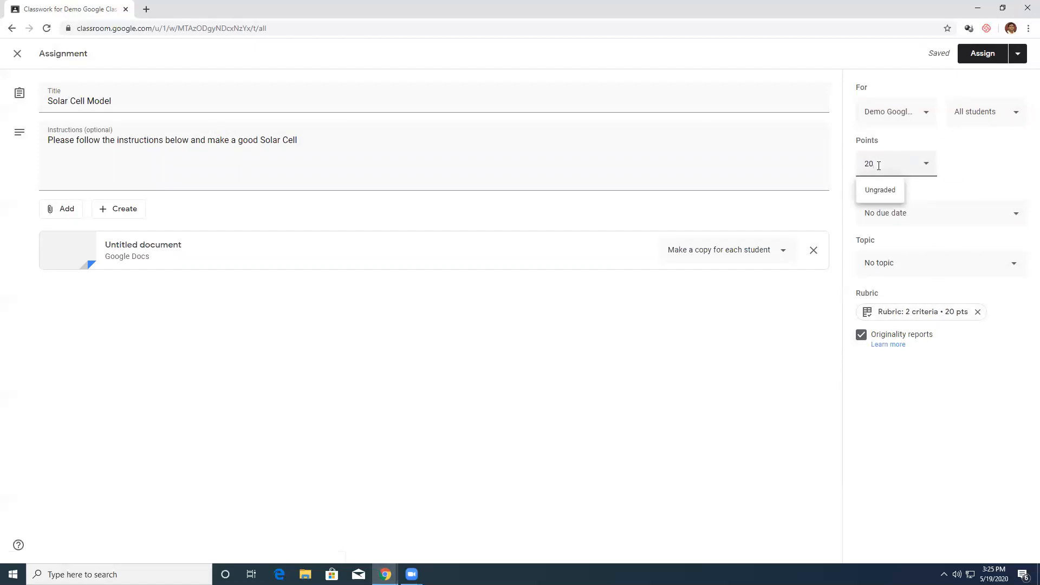
click(974, 164)
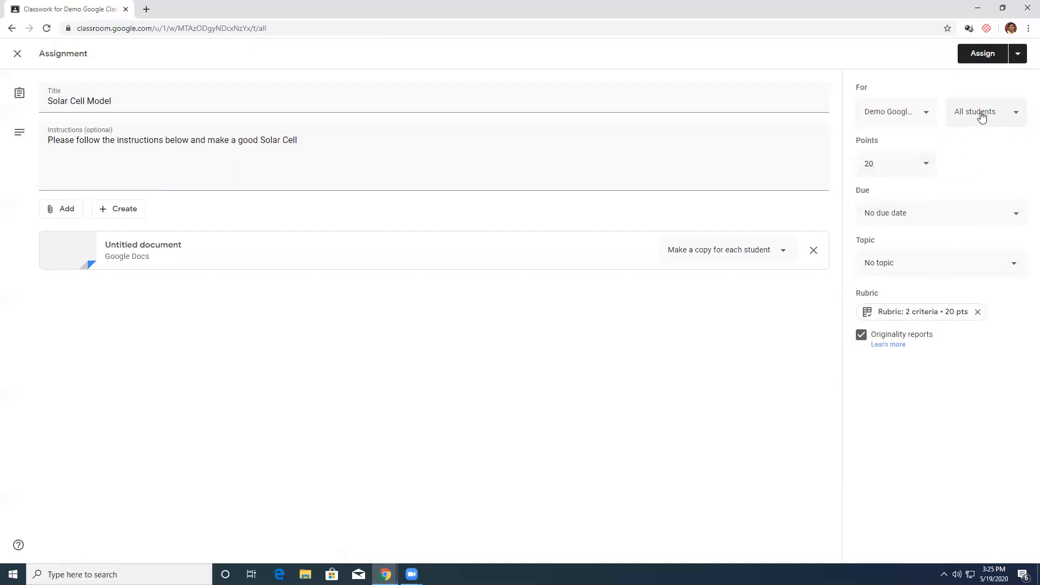
Step: Assign the Solar Cell Model assignment to all students and open the class stream
click(979, 53)
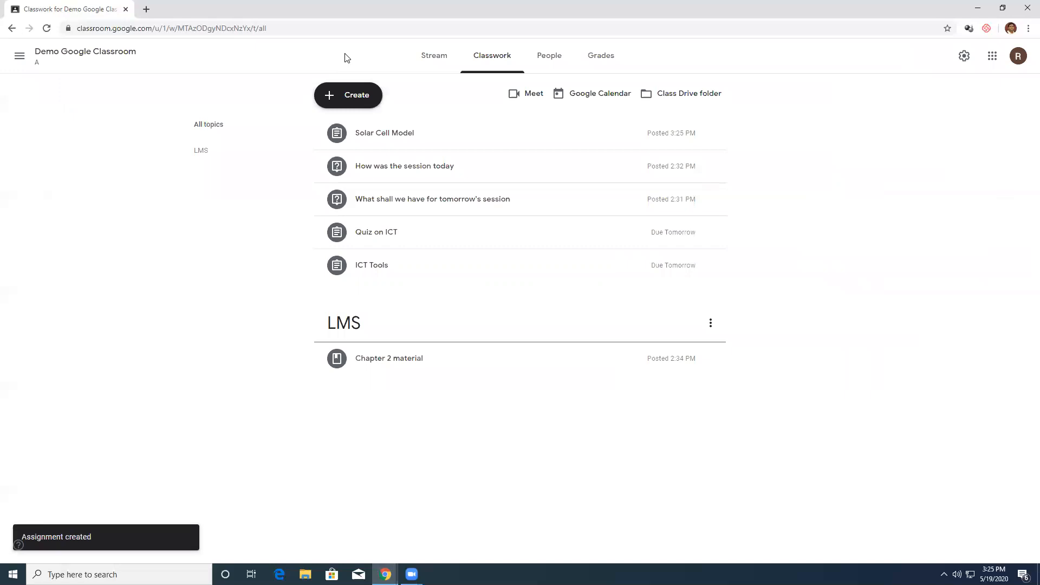
key(F5)
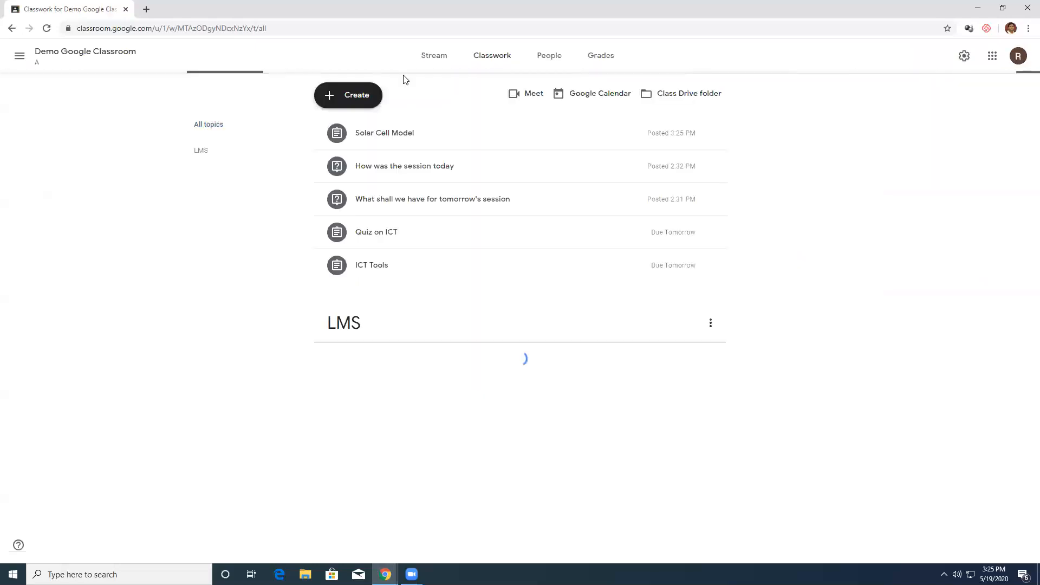
click(435, 55)
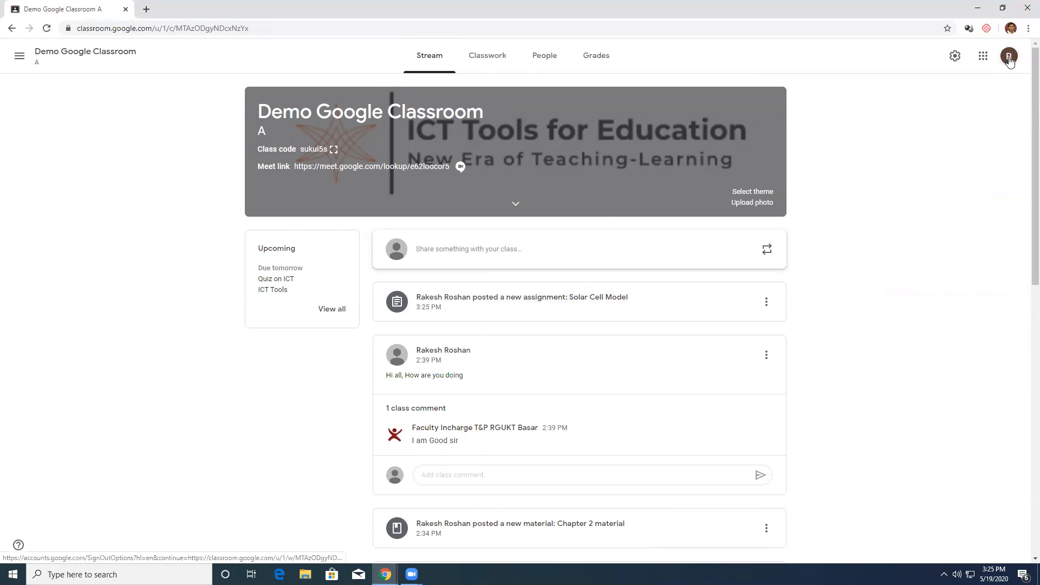
Step: Switch to the physics department's student account and open the Demo Google Classroom class
click(1009, 58)
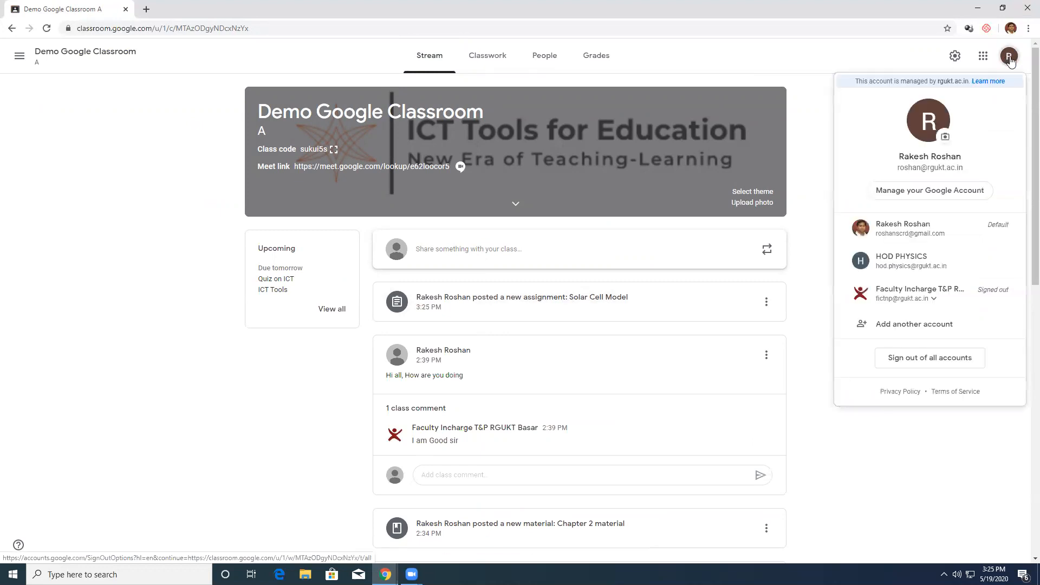
click(920, 267)
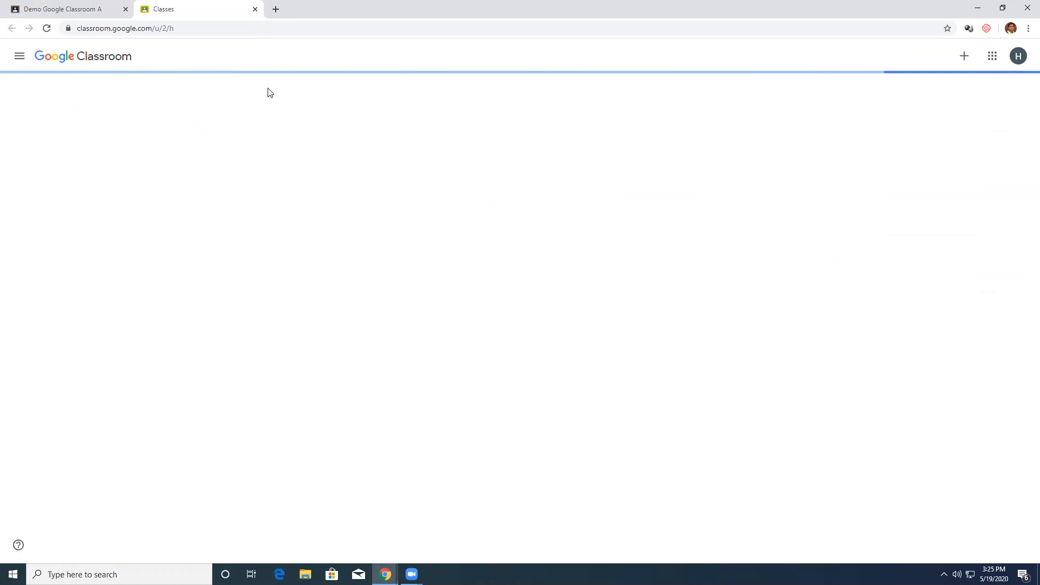
click(99, 111)
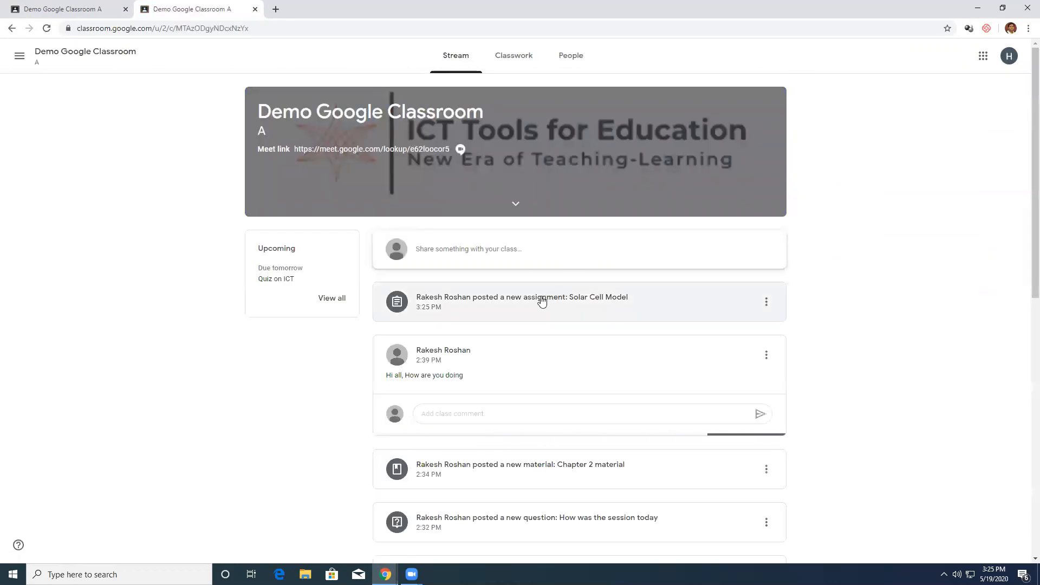
Step: Open the Solar Cell Model assignment as the student and expand its Circuitry and Efficiency rubric criteria
click(542, 301)
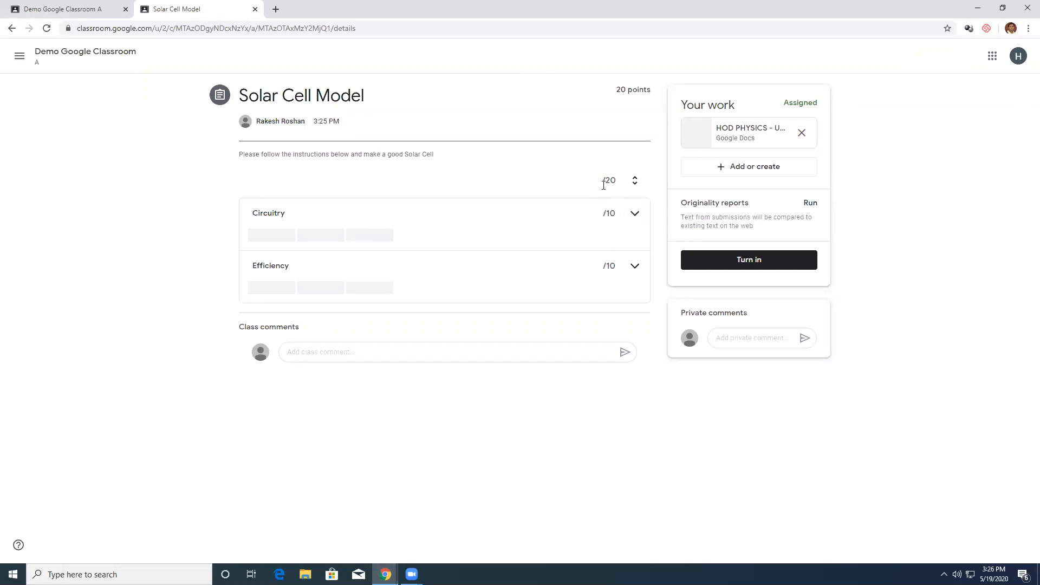
click(633, 216)
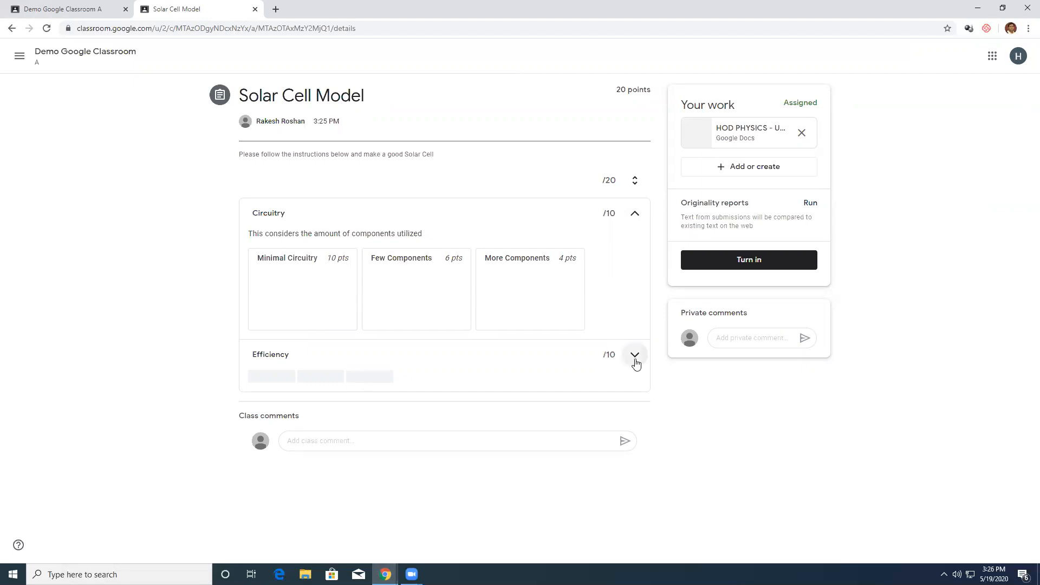
click(635, 357)
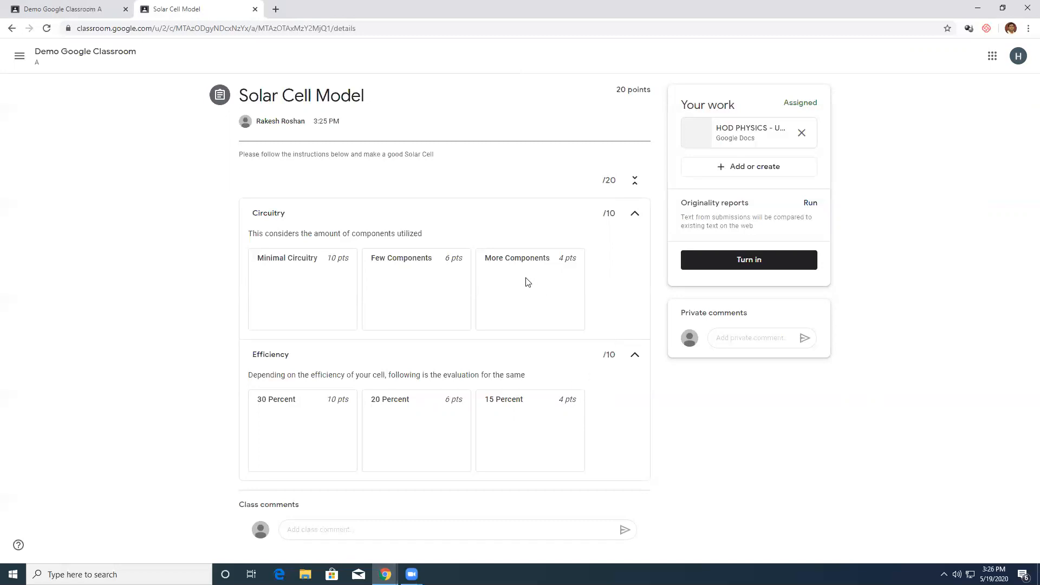
Step: Open the student's copy of the attached document and enter the heading line "Solar Cell ::"
click(743, 139)
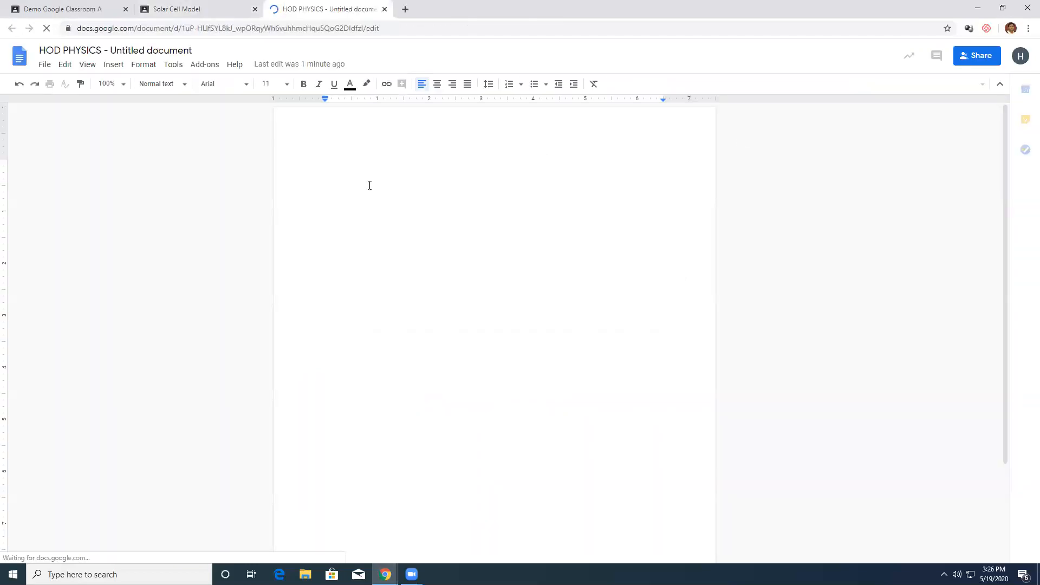
text(Solar Cell)
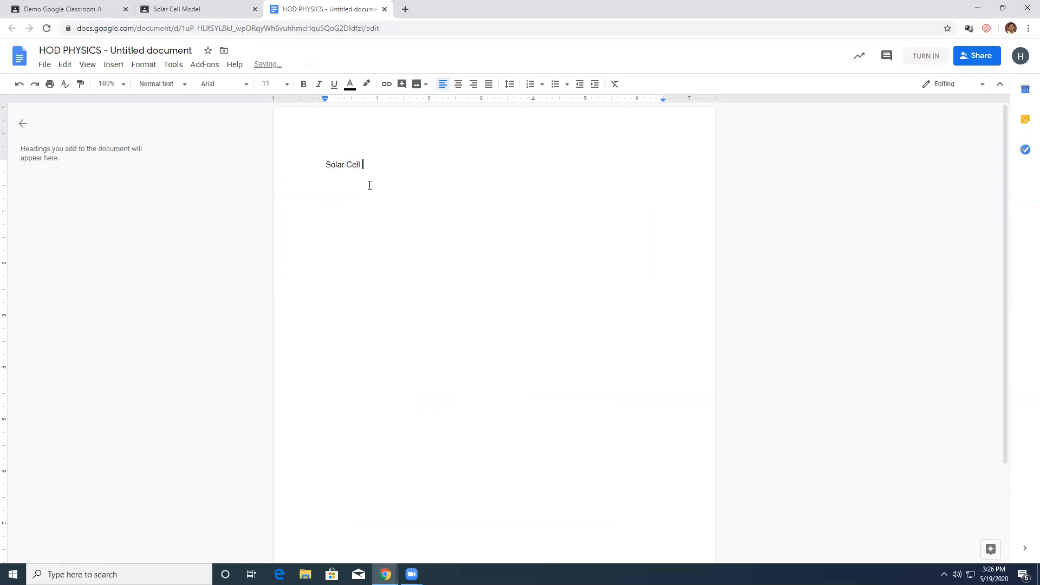
text( ::)
key(Return)
Step: Open the Solar Cells document from the desktop's Rubric folder in Microsoft Word and copy its entire content
click(978, 8)
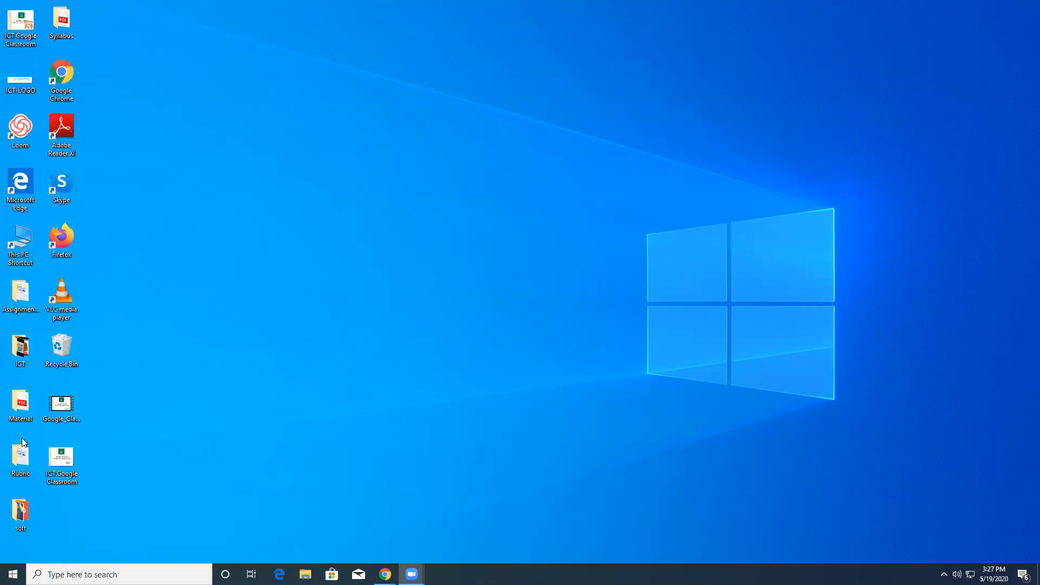
double_click(20, 456)
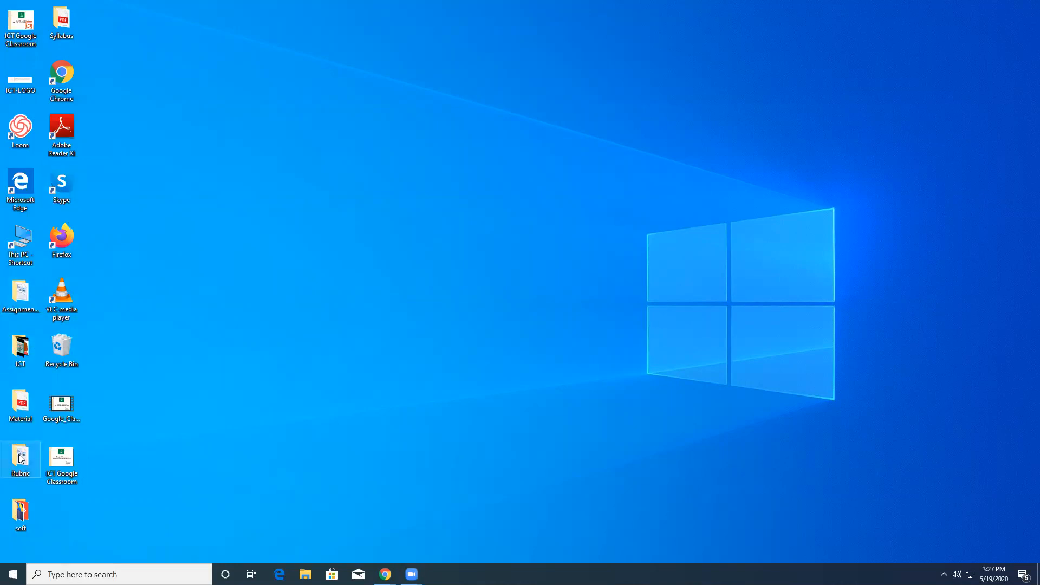
double_click(360, 188)
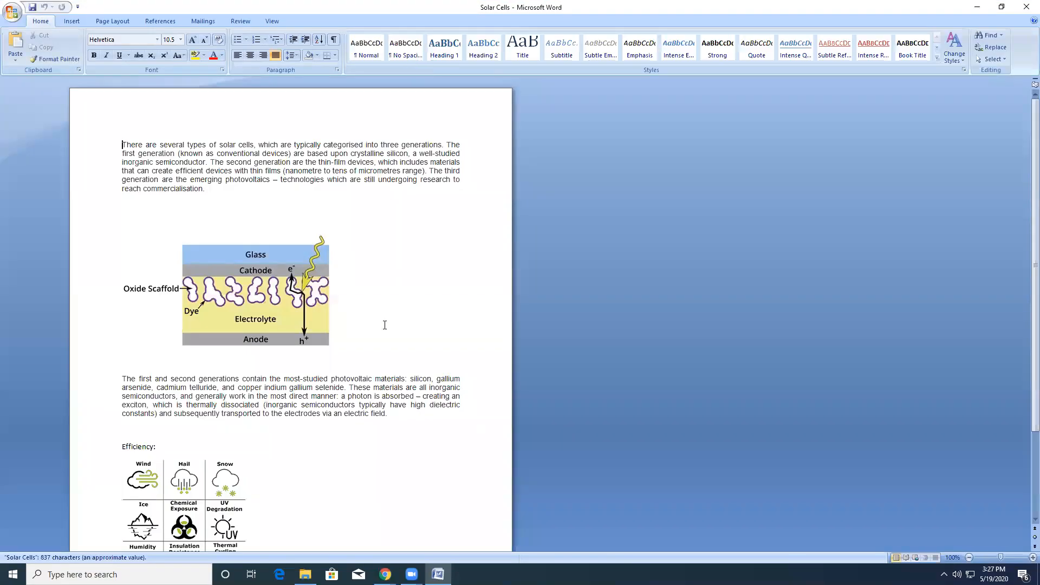
key(ctrl+a)
key(ctrl+c)
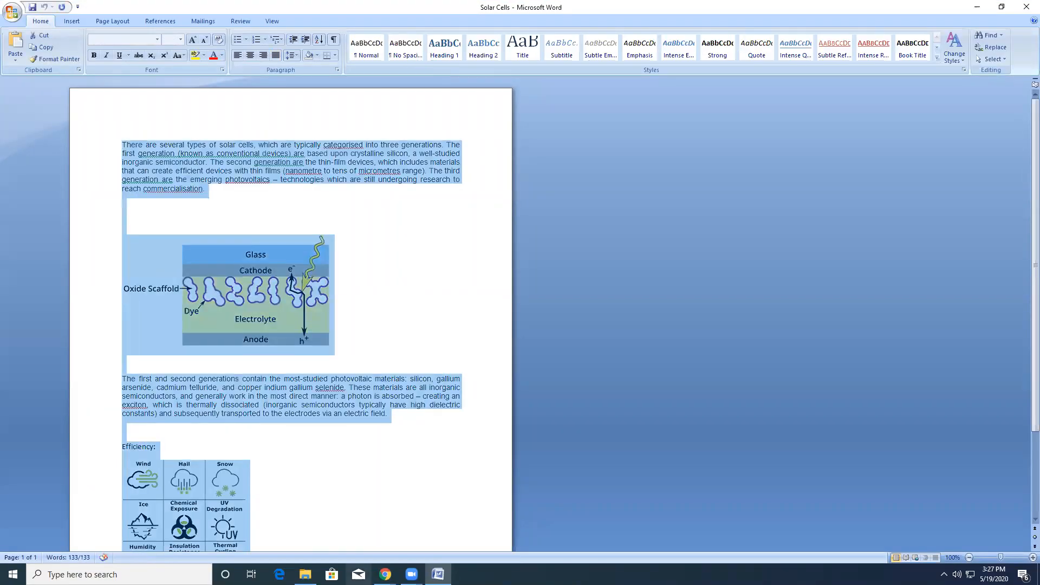
Step: Switch back to the student's Google Docs document and paste the copied content below the "Solar Cell ::" heading
click(385, 574)
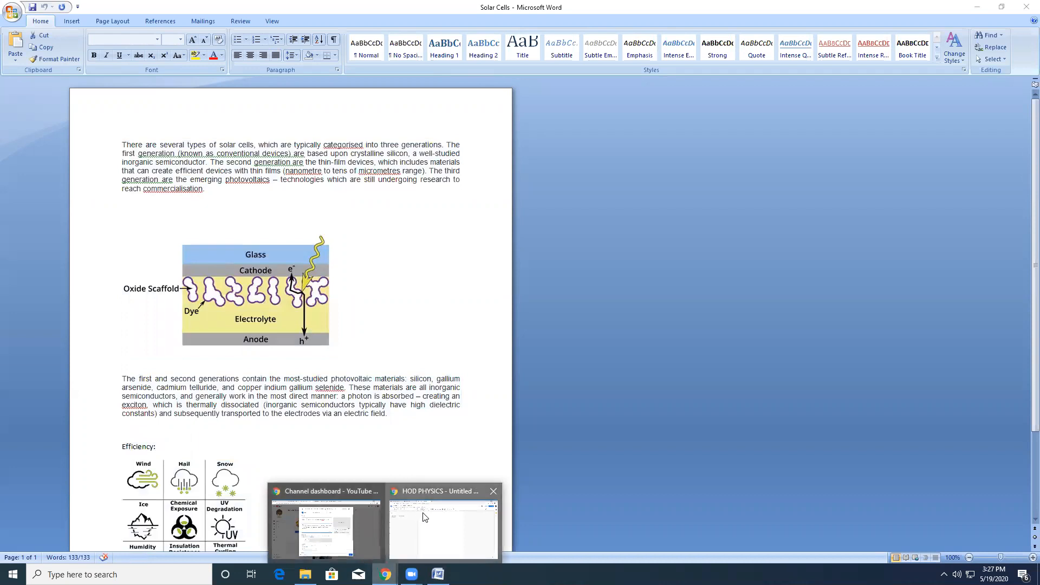
click(424, 509)
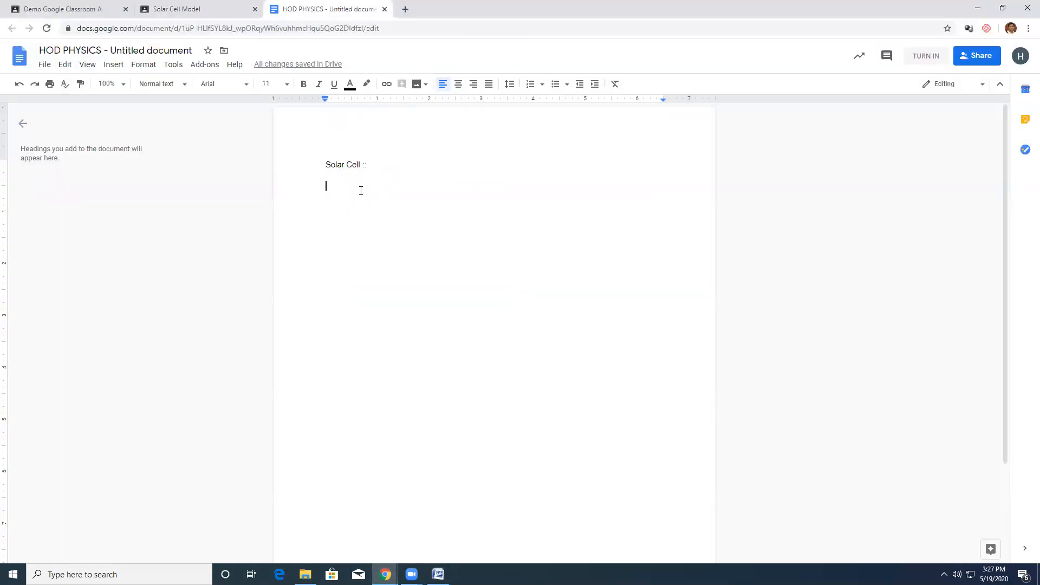
key(ctrl+v)
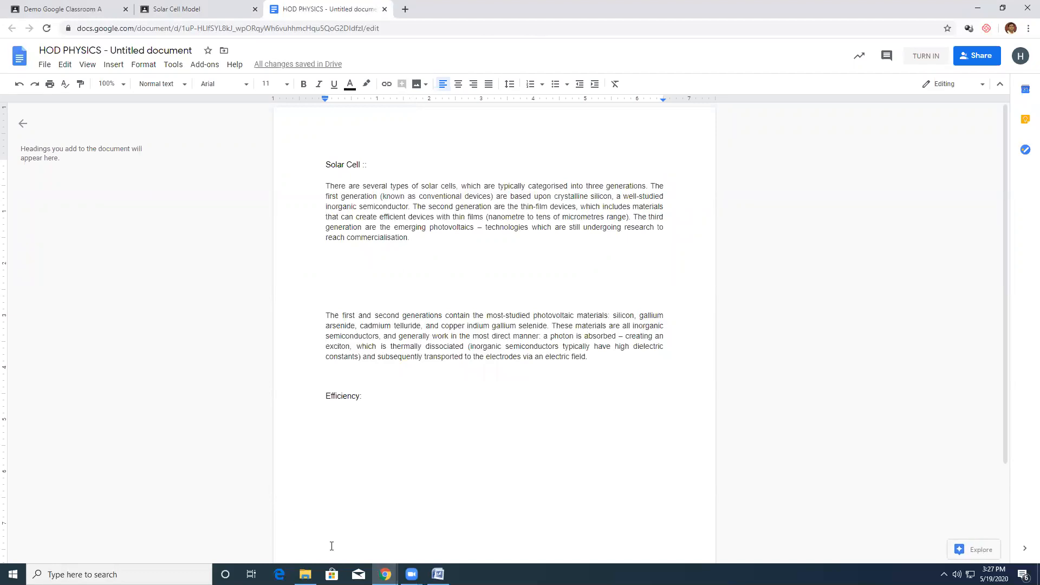
Step: Copy the solar cell layer diagram from the Word document and paste it between the two paragraphs of the student's Google Docs document
click(437, 574)
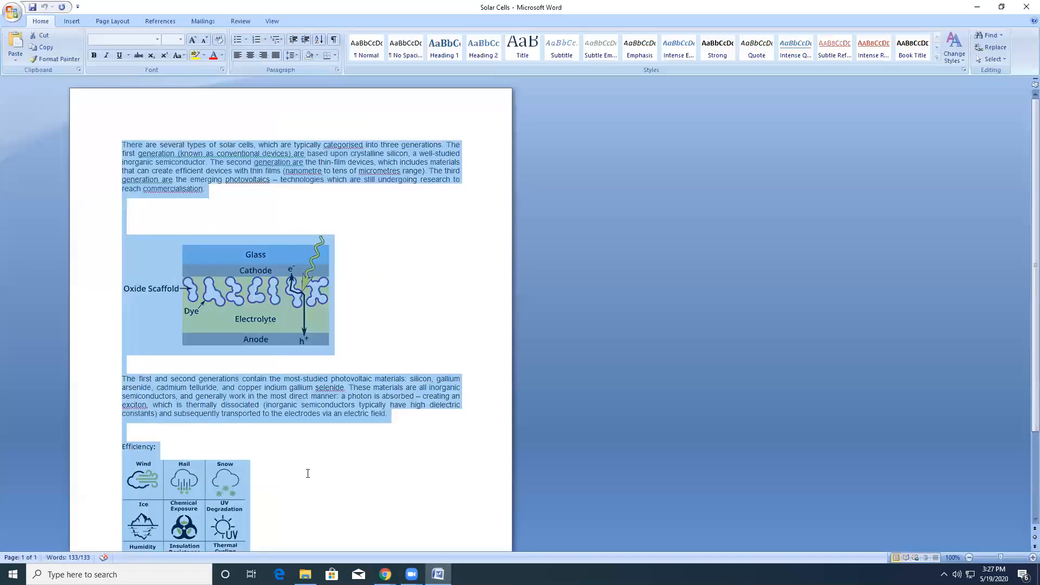
click(248, 324)
right_click(249, 317)
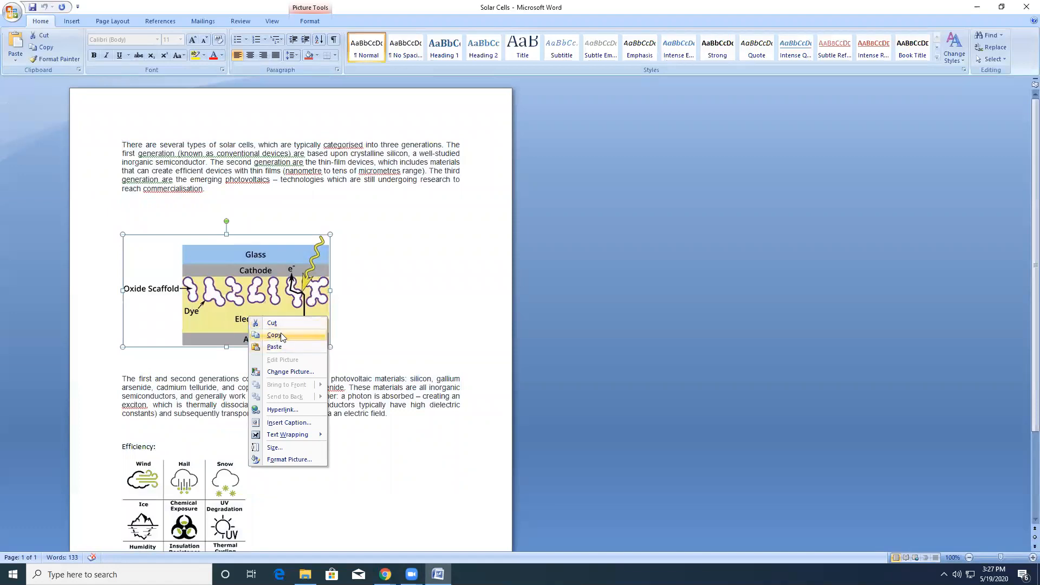
click(280, 336)
click(386, 575)
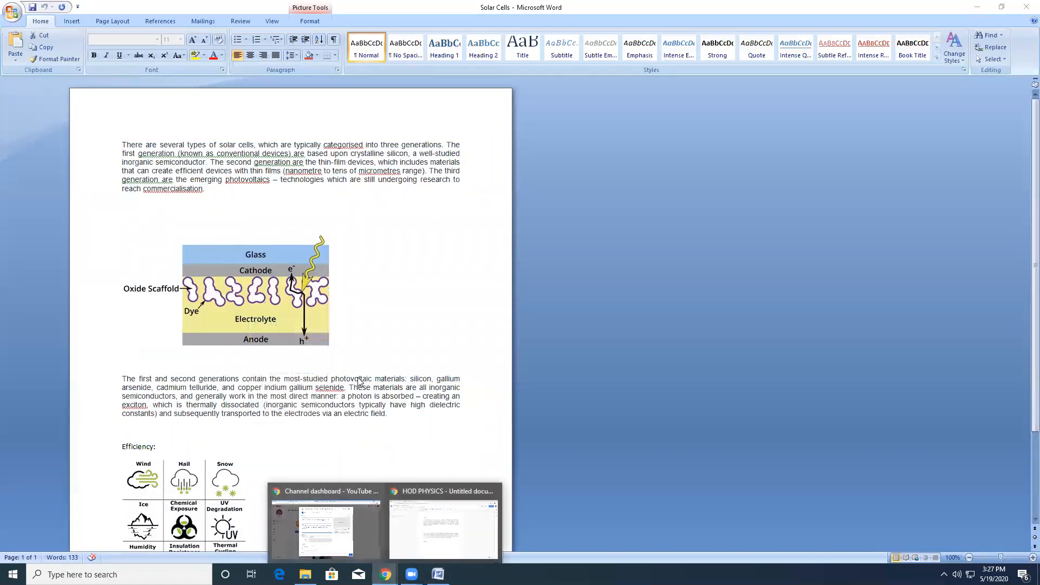
click(441, 535)
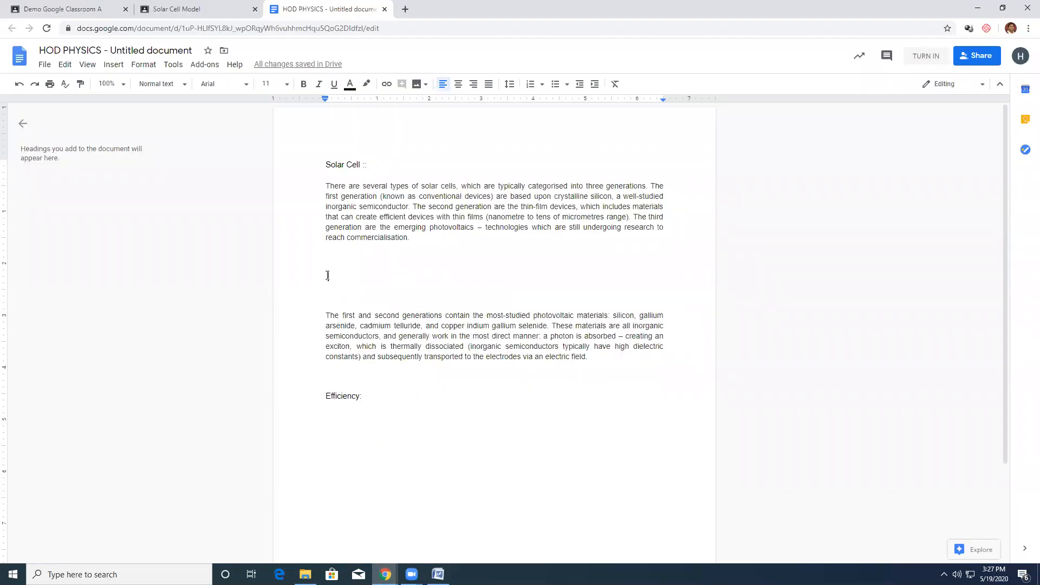
key(ctrl+v)
Step: Copy the weather and durability icon grid from the Word document and paste it below "Efficiency:" in the student's Google Docs document
click(386, 482)
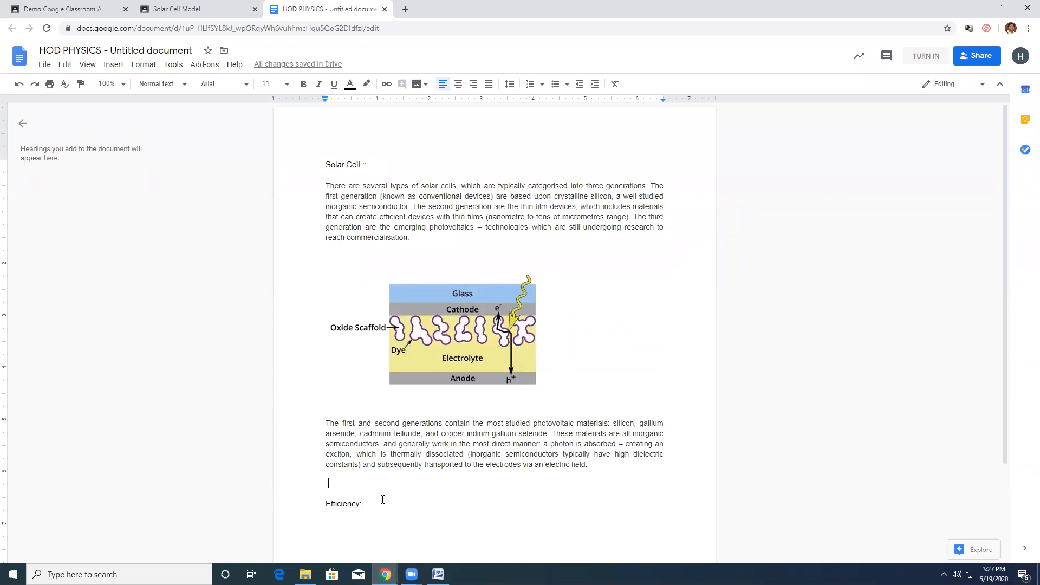
click(438, 574)
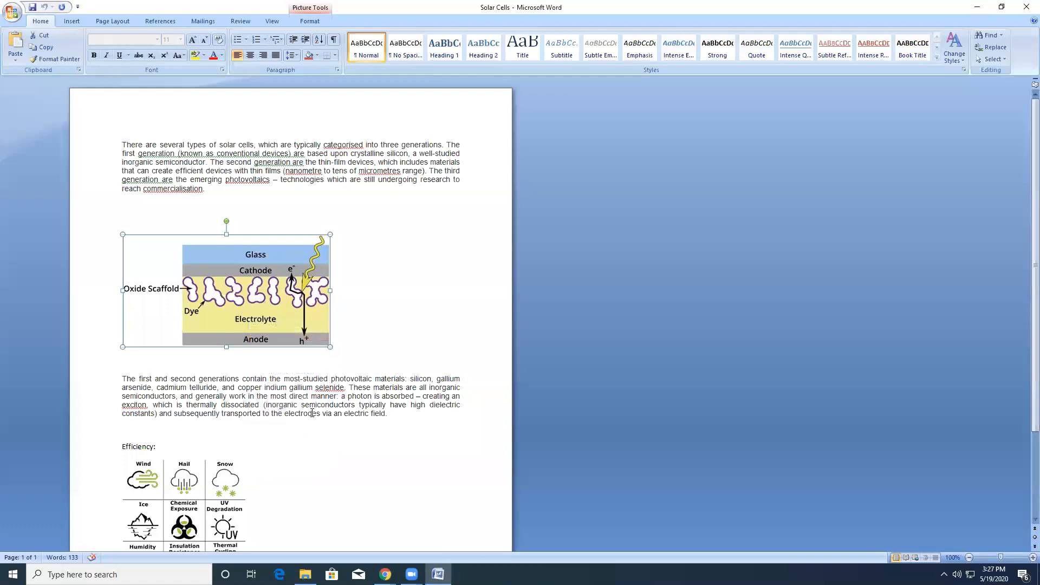
right_click(189, 480)
click(222, 348)
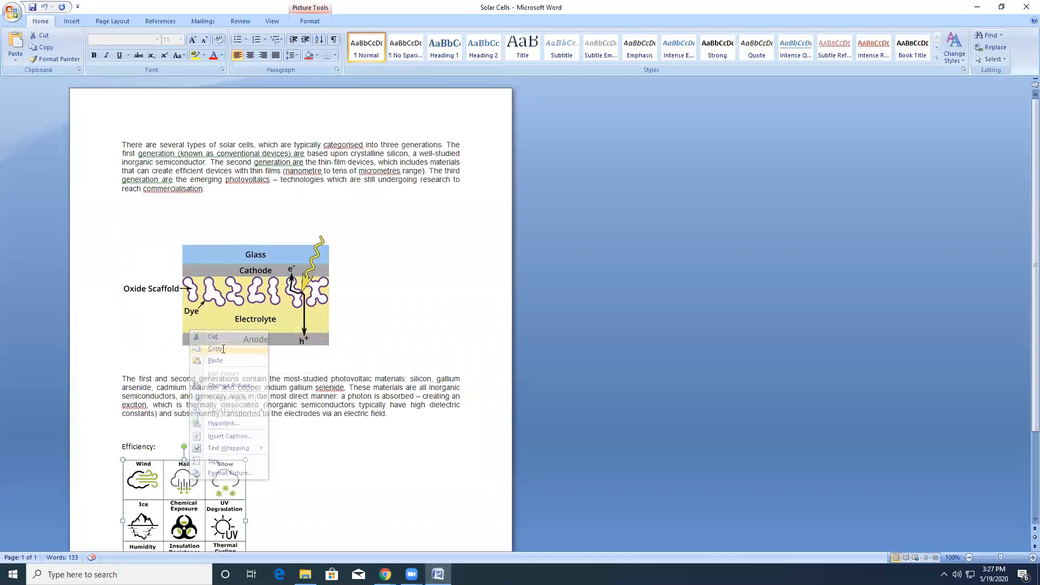
click(385, 574)
click(428, 524)
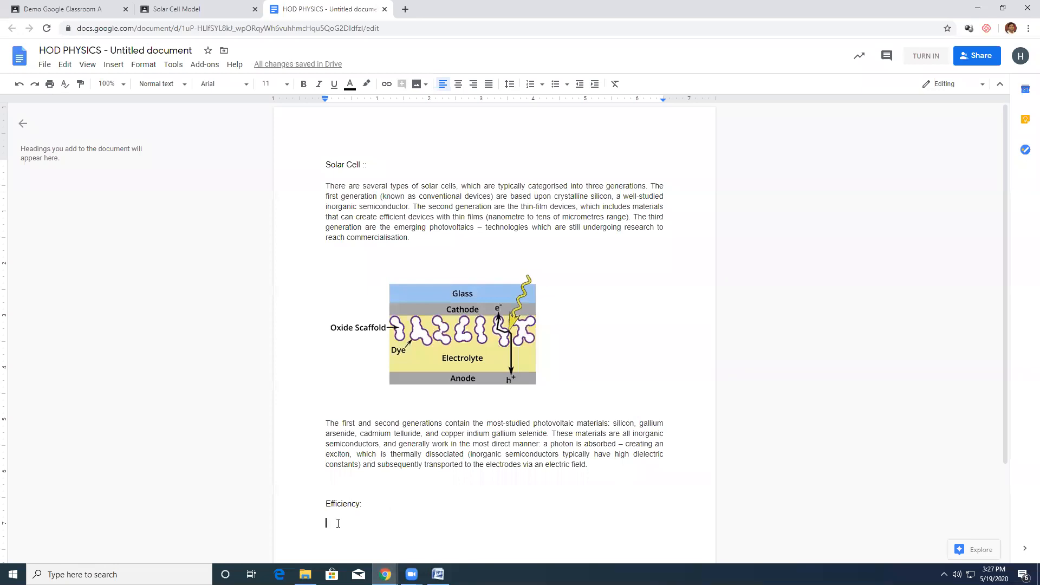
key(ctrl+v)
Step: Shrink the pasted icon grid picture proportionally so that it fits on the first page below "Efficiency:"
click(442, 521)
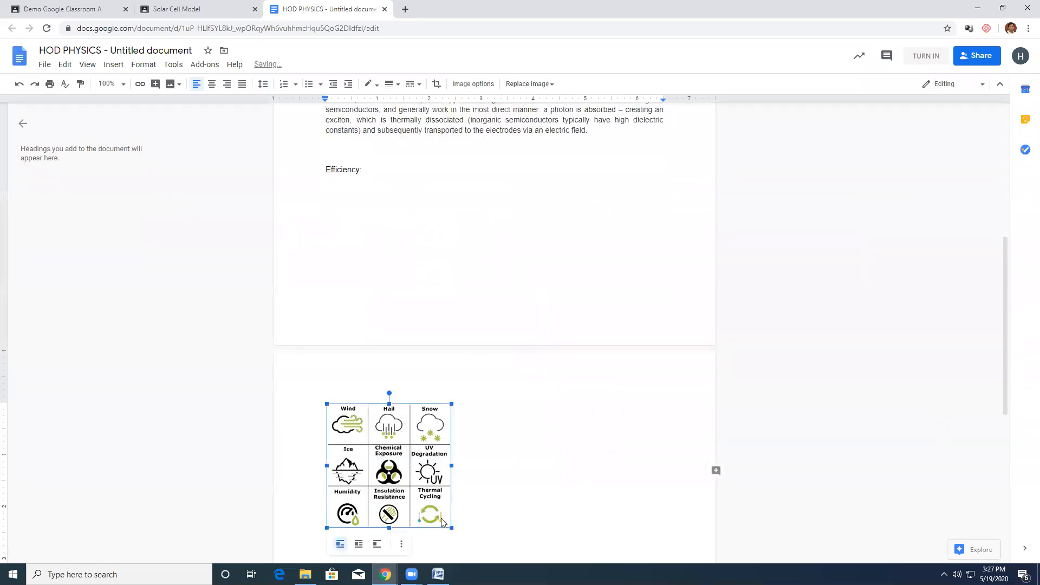
drag(452, 527, 420, 497)
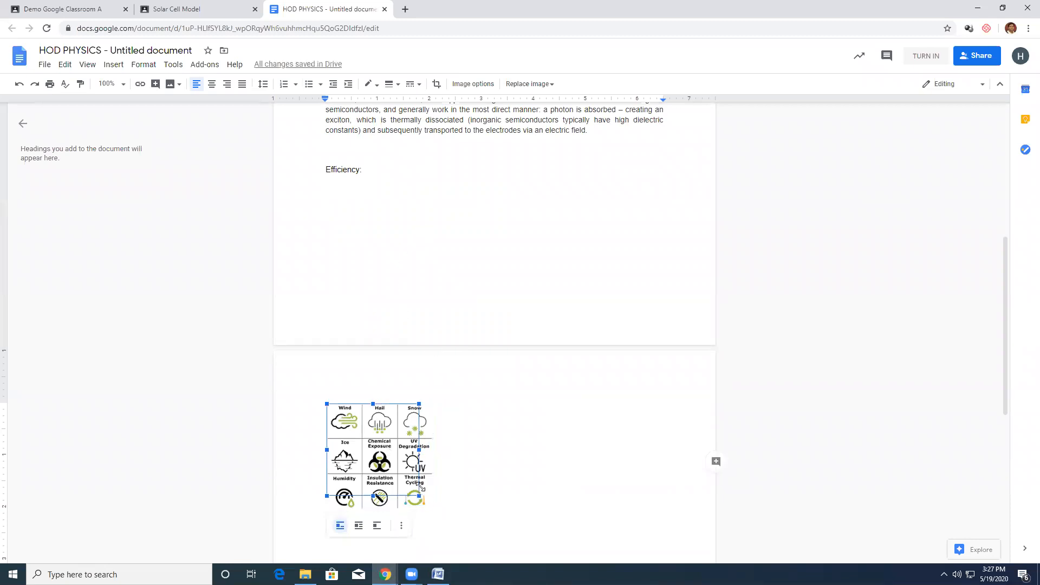
scroll(537, 332, up, 6)
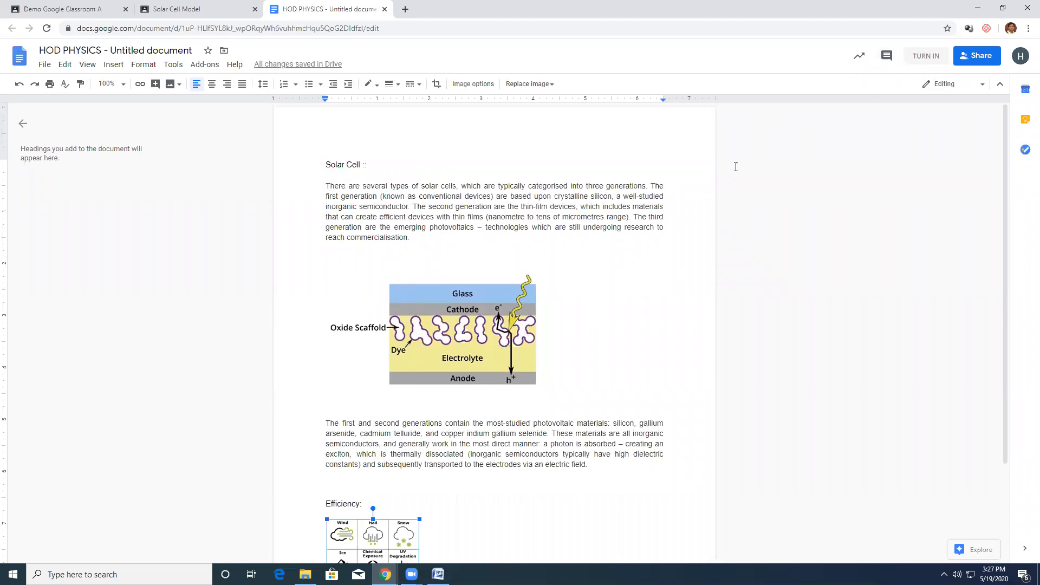
Step: Start turning in the student's document and switch the Classroom page that opens to the teacher's institutional account
click(926, 56)
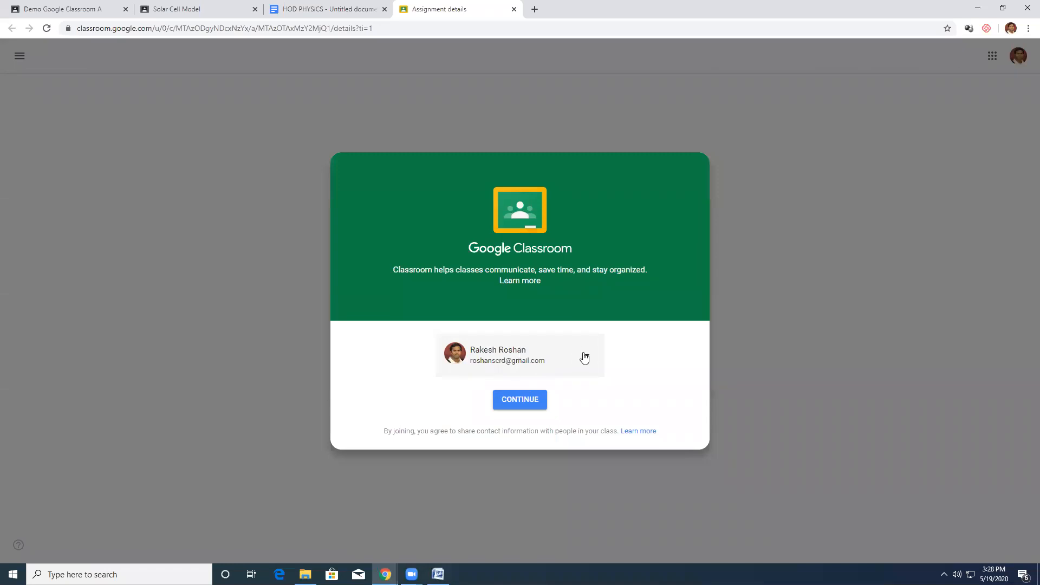
click(586, 356)
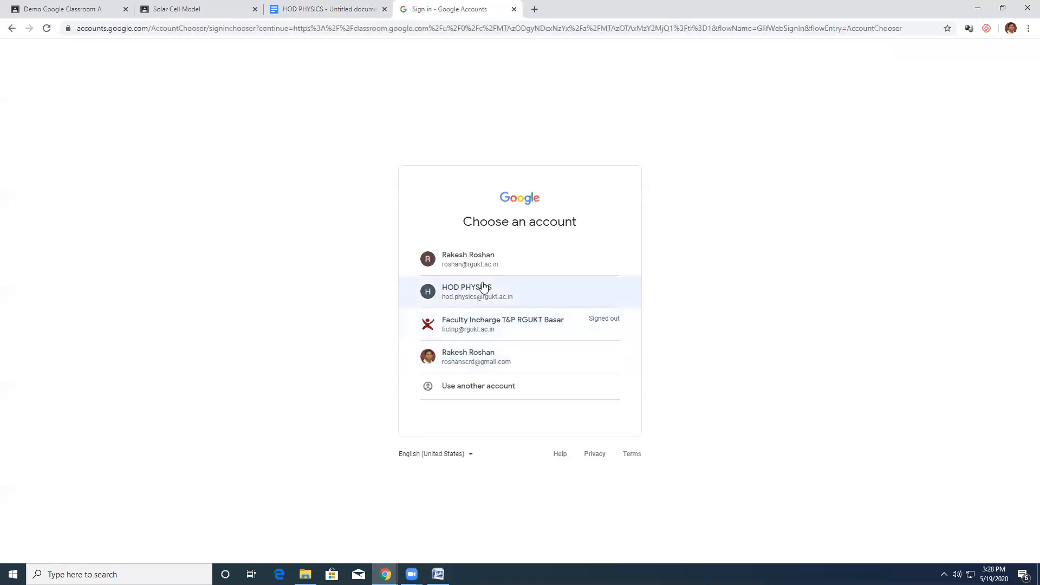
click(482, 257)
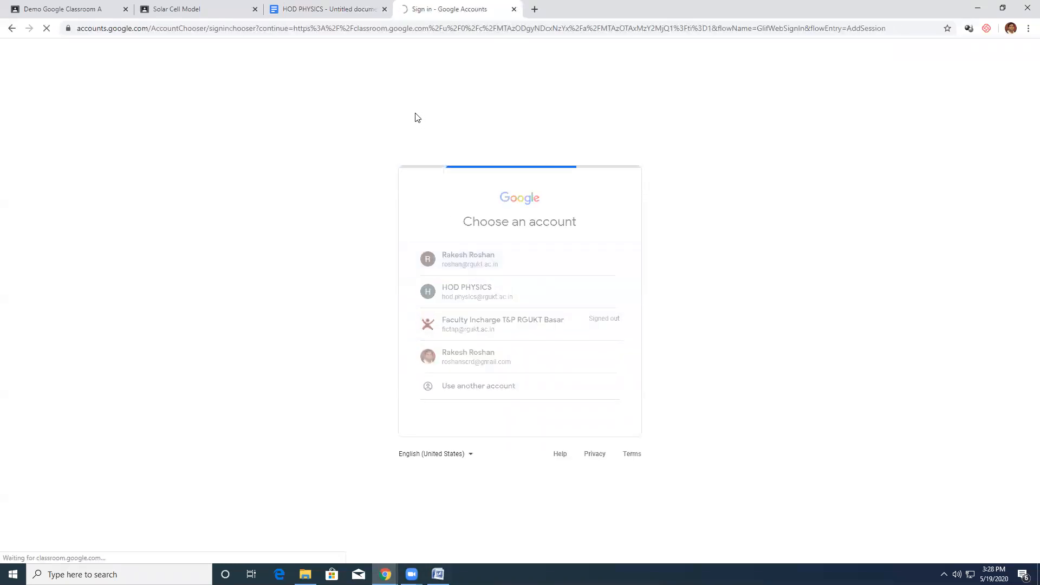
Step: Close the student's document and the older Classroom tabs, keeping only the teacher's assignment page
click(386, 20)
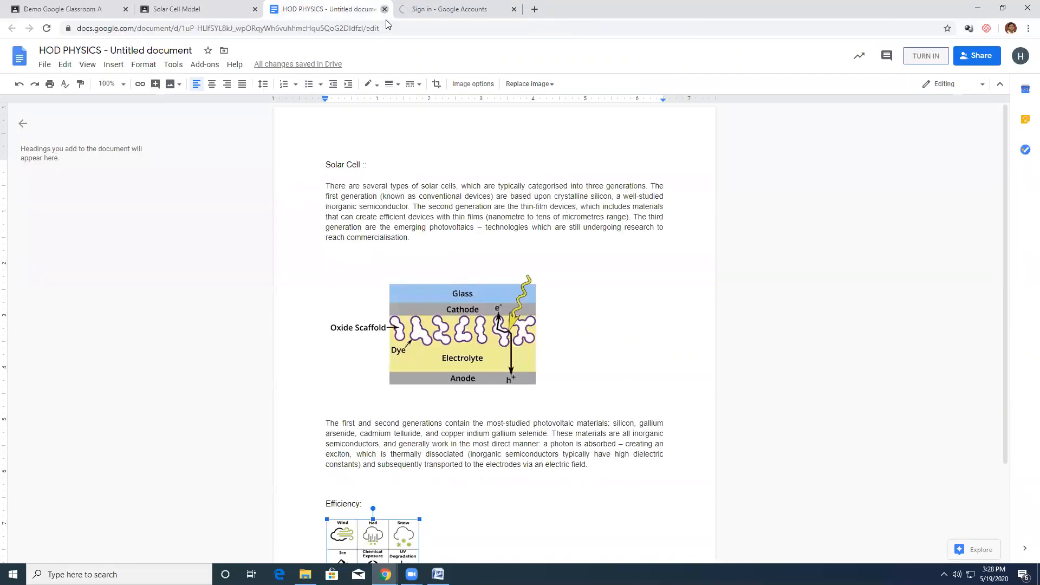
click(385, 8)
click(255, 9)
click(93, 9)
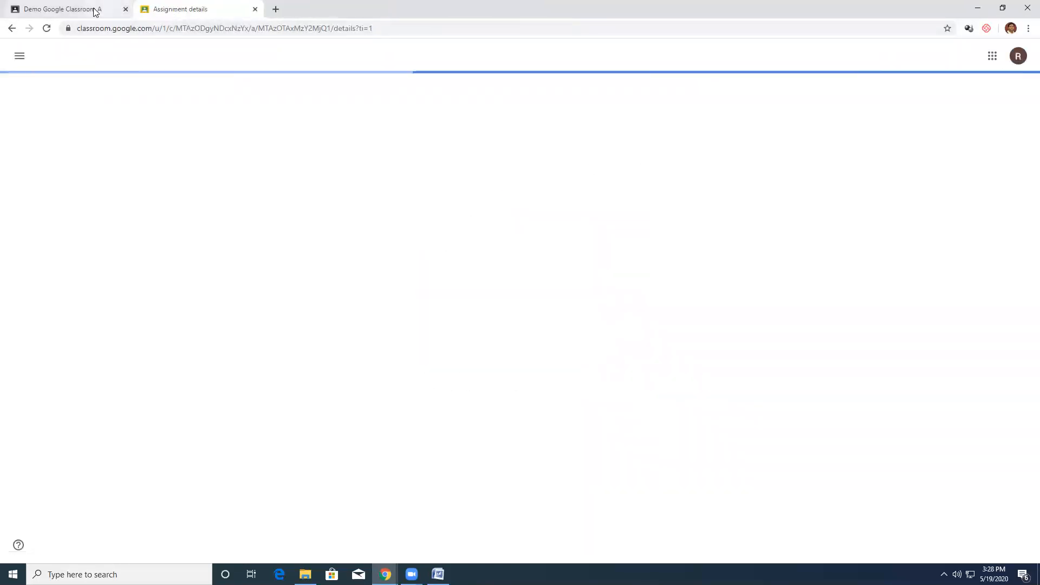
click(126, 9)
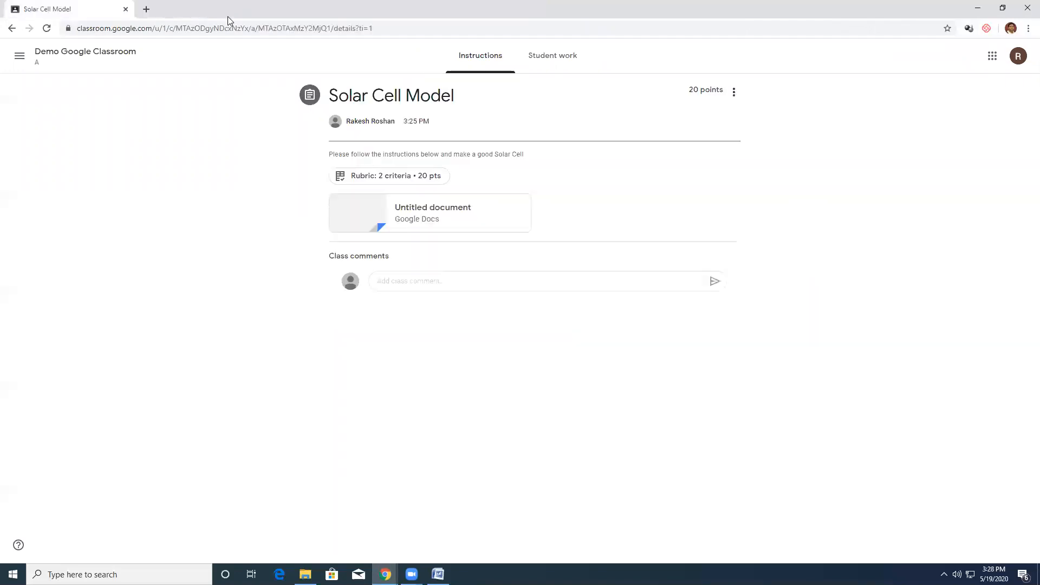
Step: Find the Solar Cell Model assignment in the teacher's to-do list of work to review and open its student work
click(68, 58)
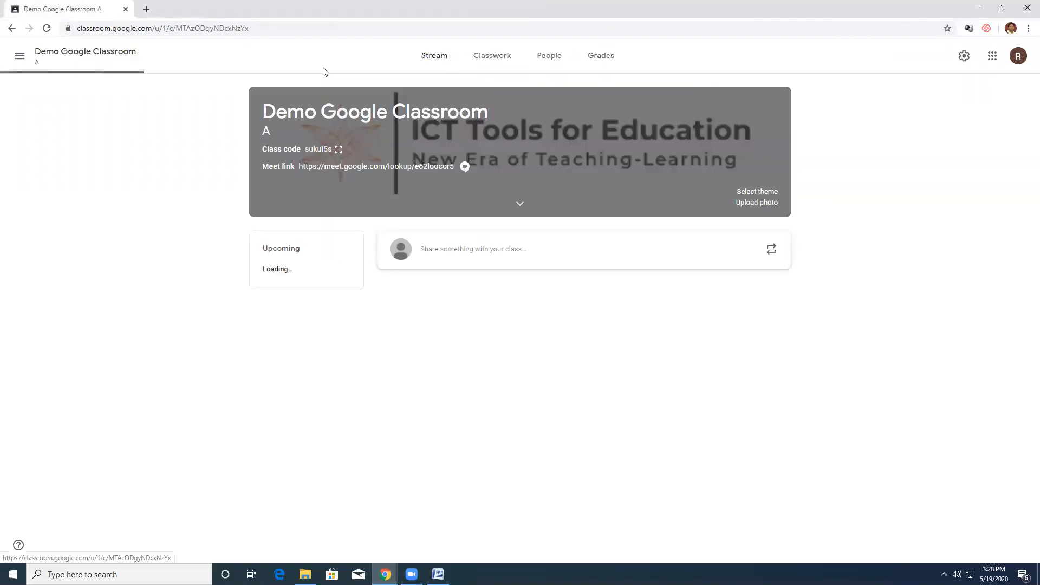
click(491, 62)
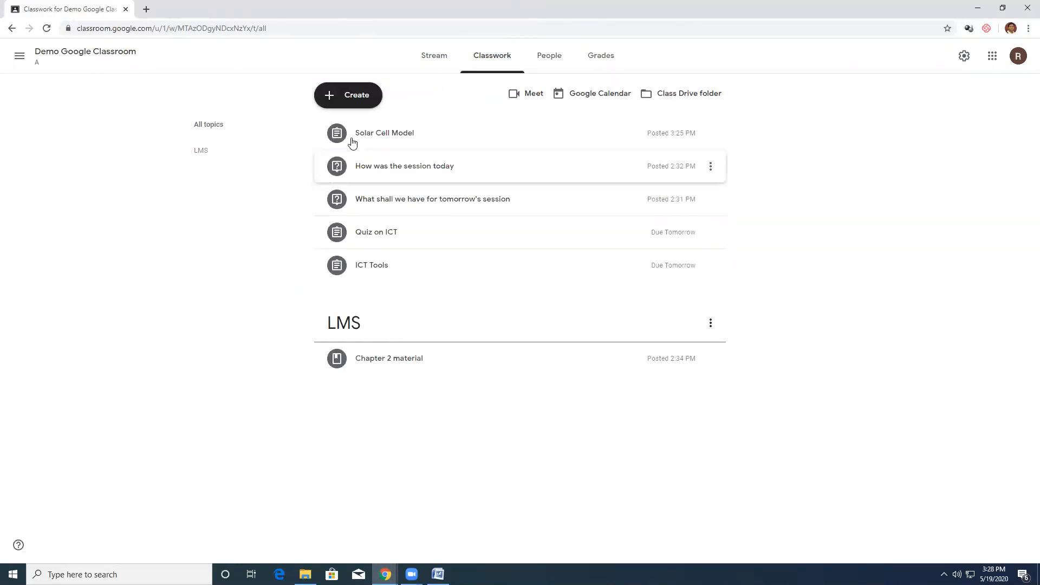
click(18, 57)
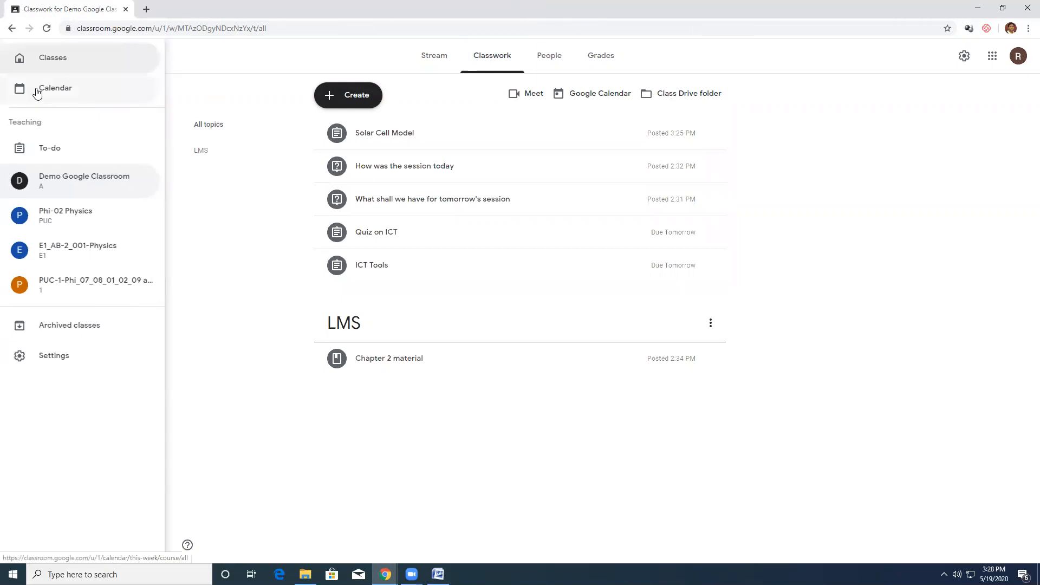
click(49, 148)
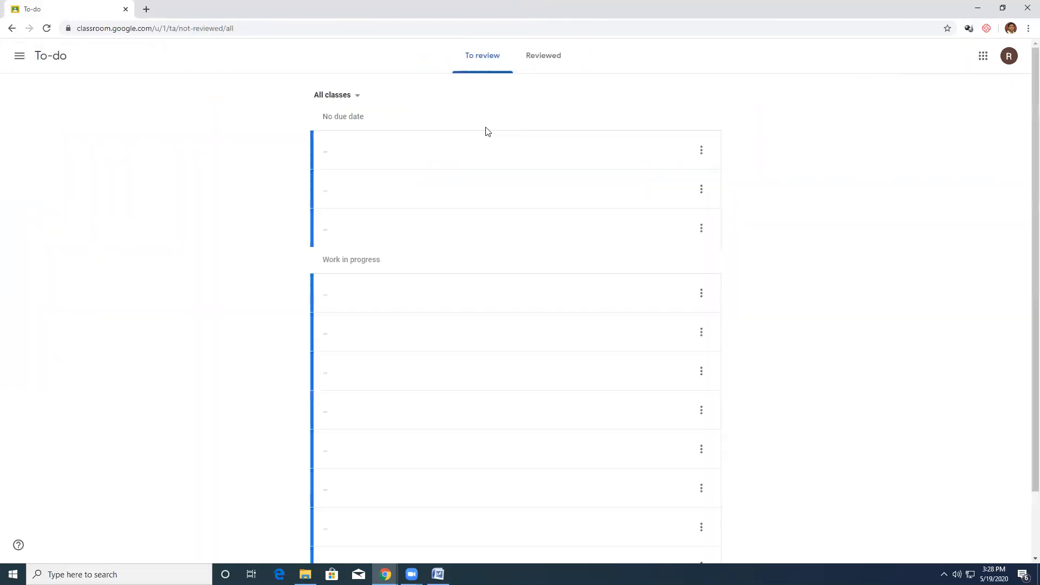
click(548, 60)
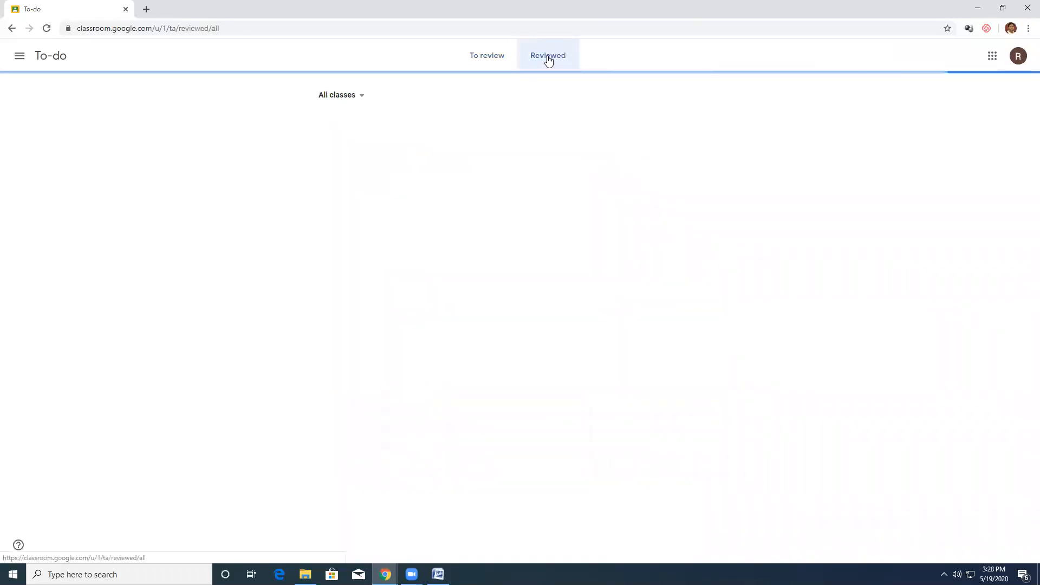
click(494, 63)
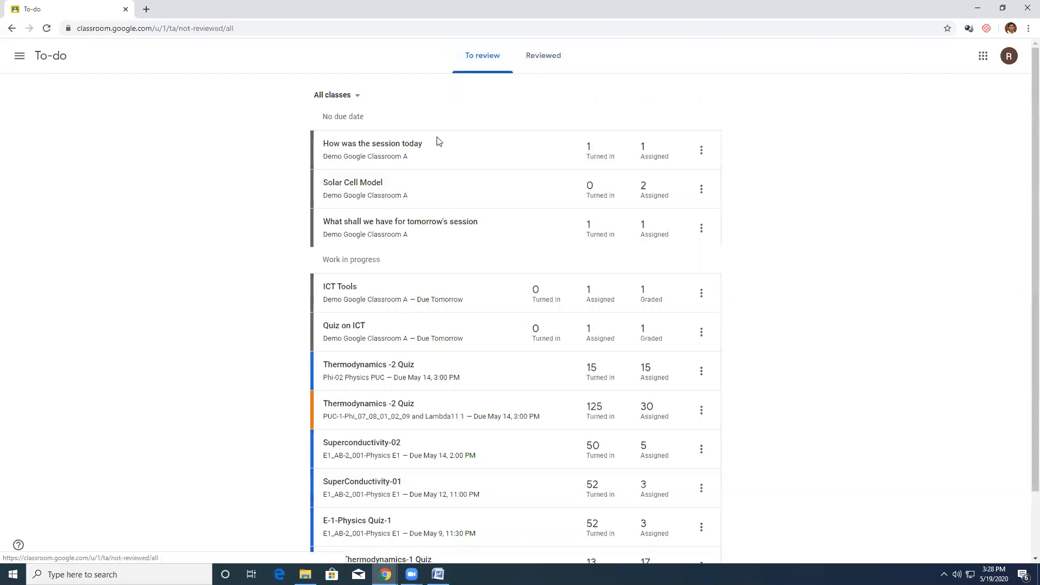
click(360, 184)
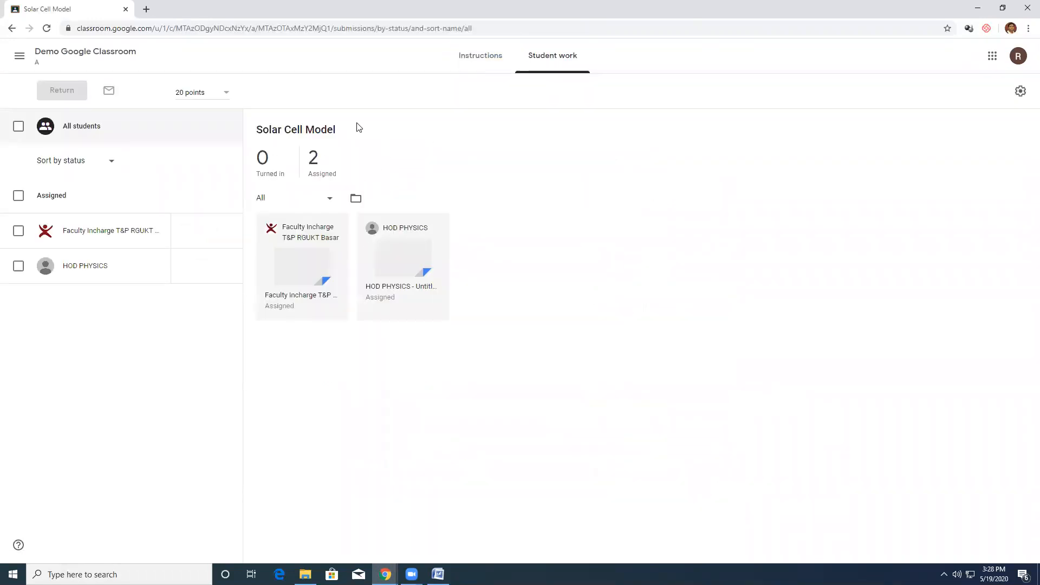
Step: Open the HOD PHYSICS submission for grading and start an originality check on its document
click(296, 128)
click(400, 258)
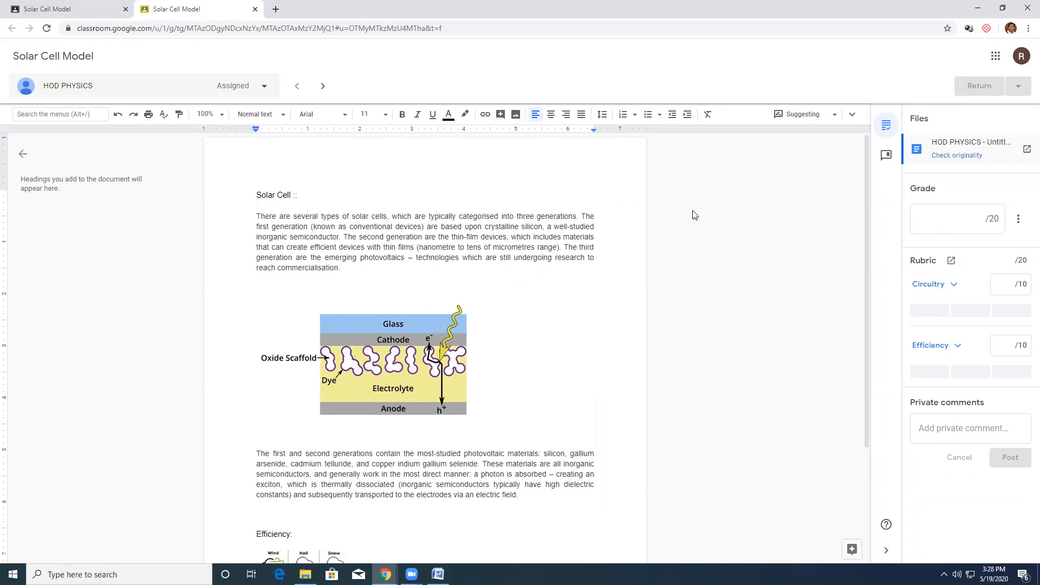
click(948, 162)
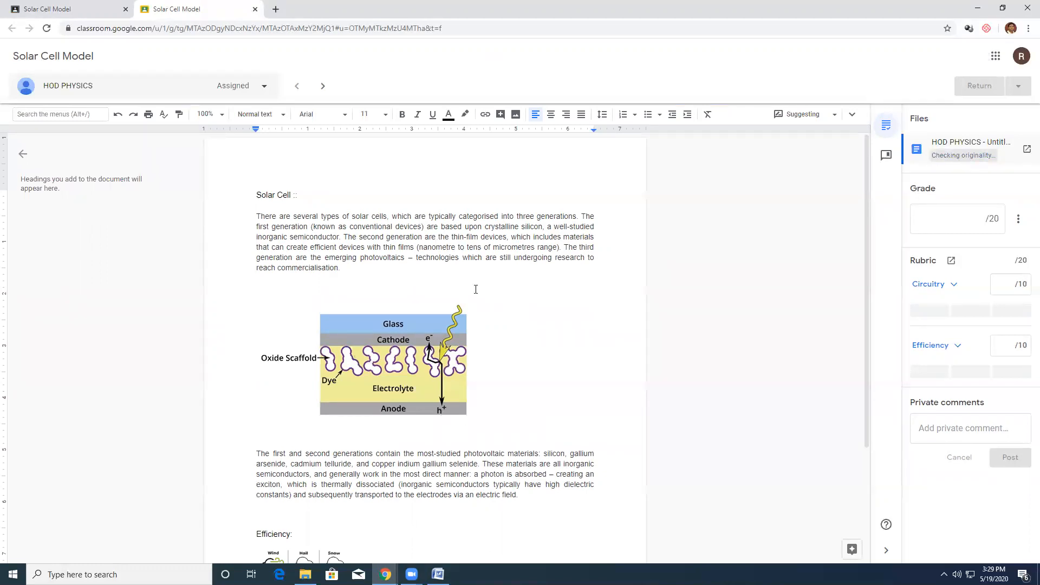
Step: Review the submitted document and score its Circuitry criterion 6 out of 10 (Few Components) in the rubric
scroll(476, 289, down, 3)
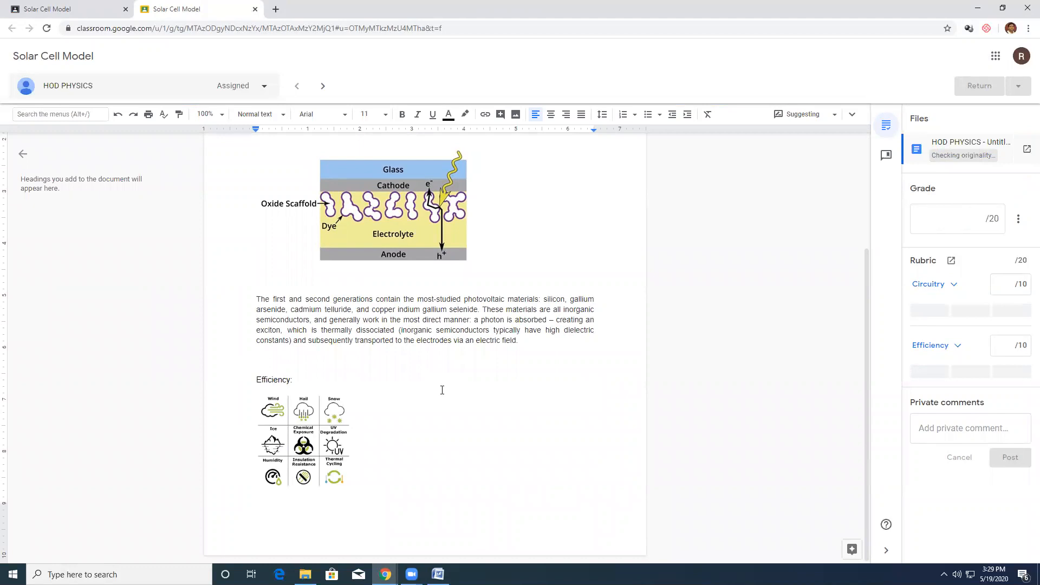
click(952, 284)
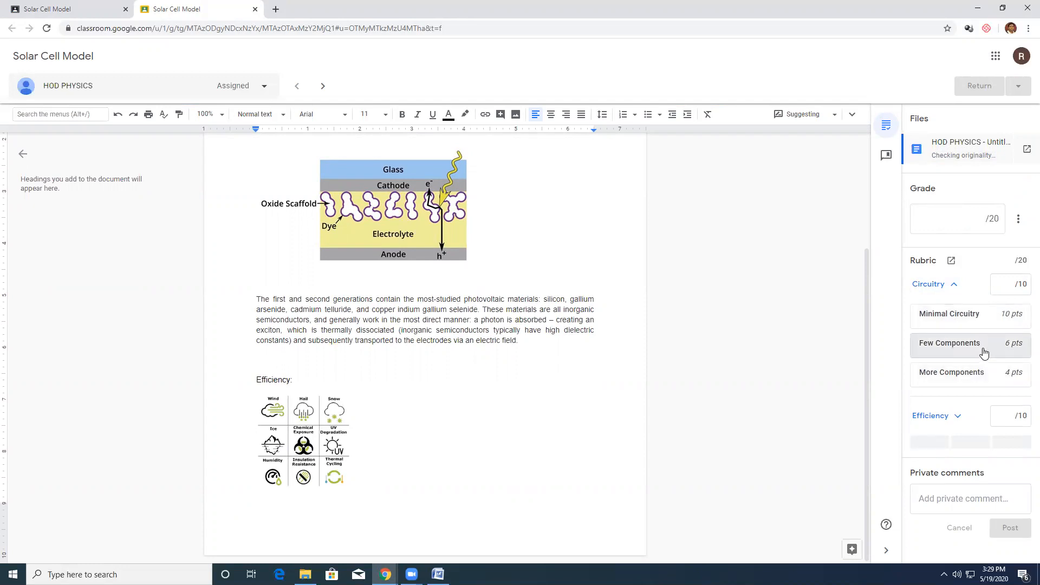
click(1012, 283)
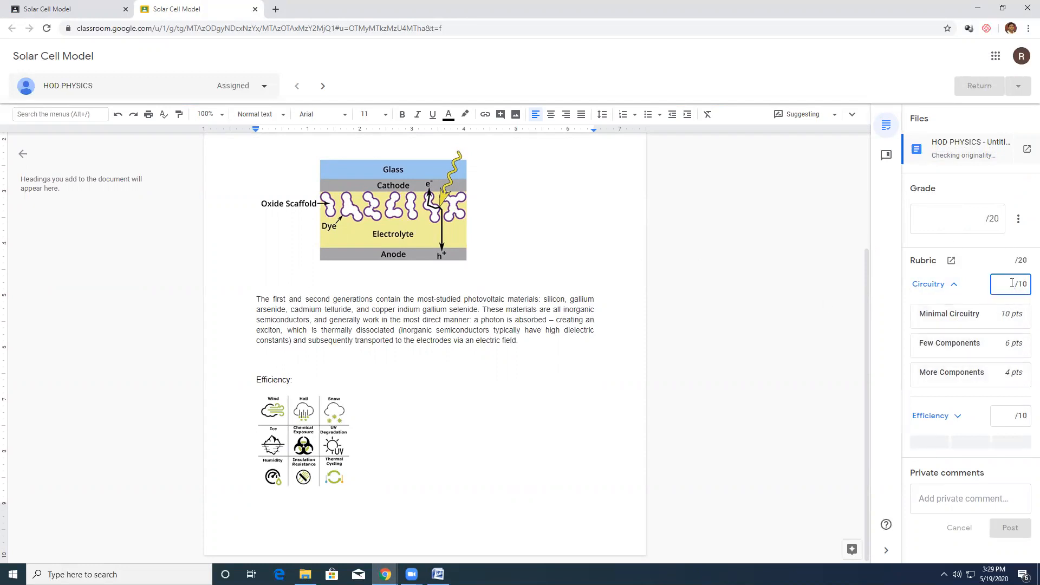
text(6)
click(959, 418)
Step: Score the Efficiency criterion 6 out of 10 (20 Percent) in the rubric
scroll(960, 419, down, 1)
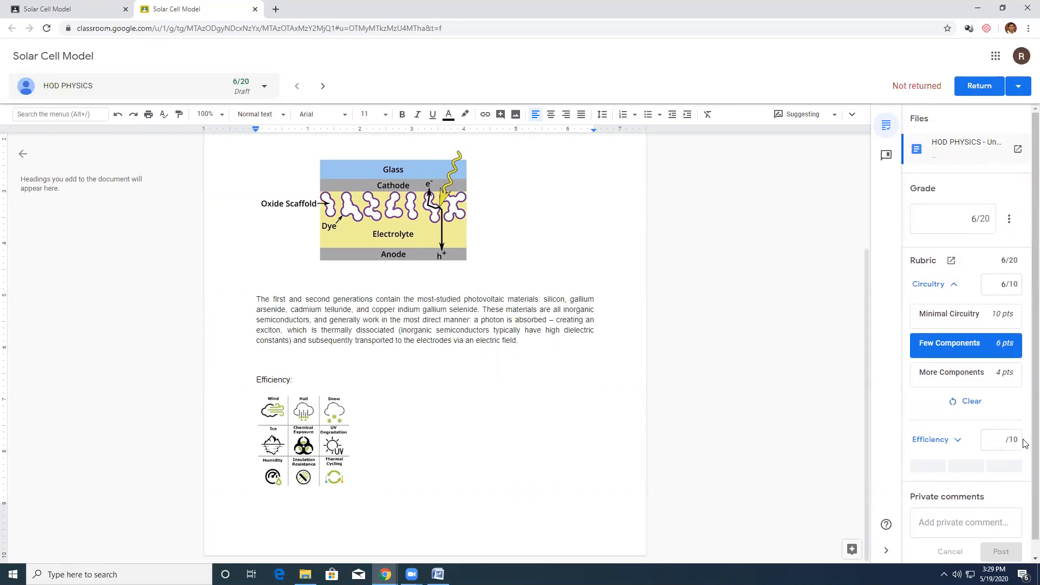
click(963, 442)
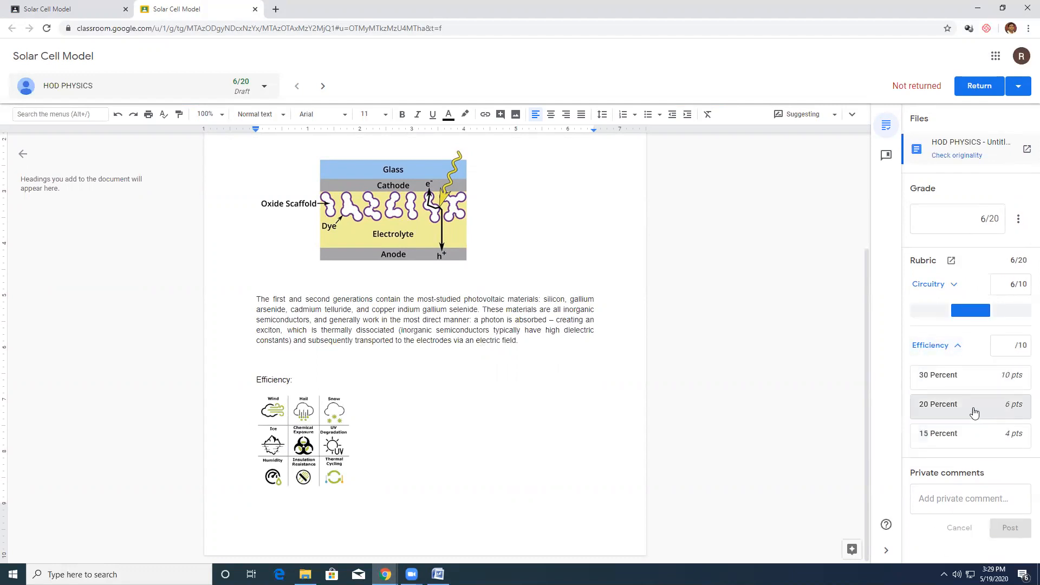
click(1013, 343)
text(6)
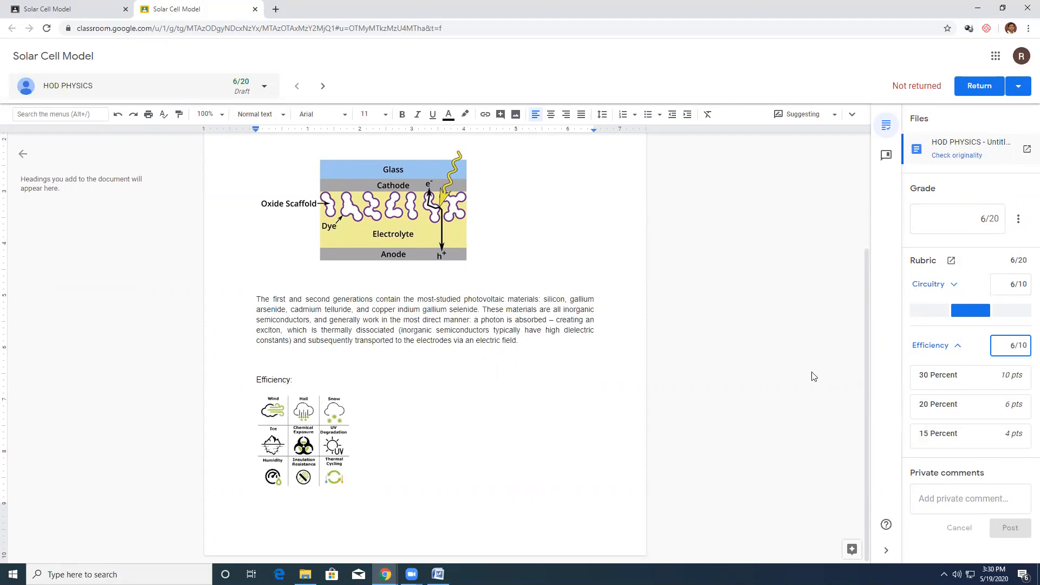
click(811, 374)
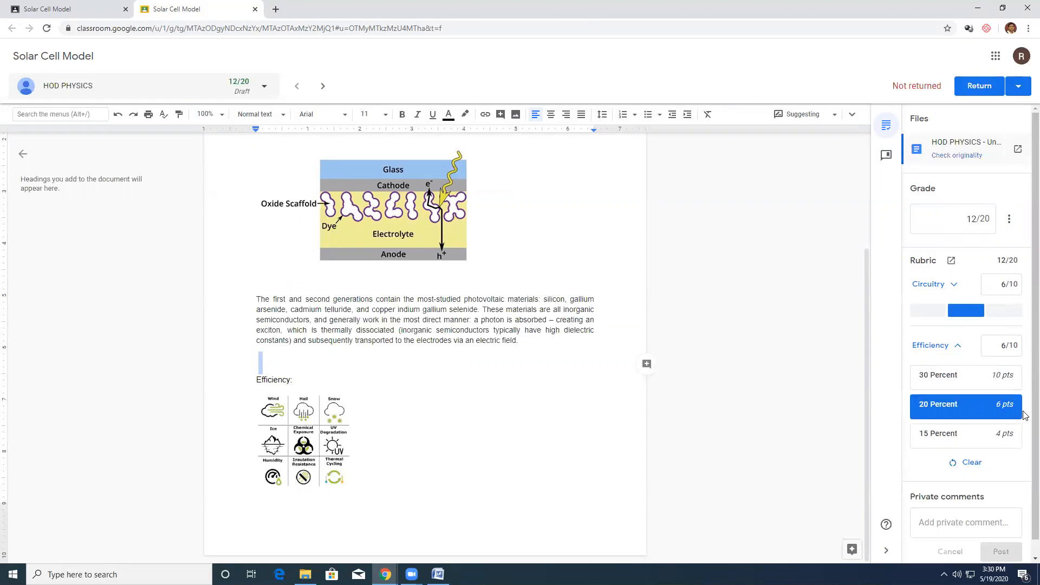
Step: Add the comment "Looks Copied- Better dont do that" to "second generation are the thin-film devices, which includes" in the first paragraph
scroll(494, 354, up, 3)
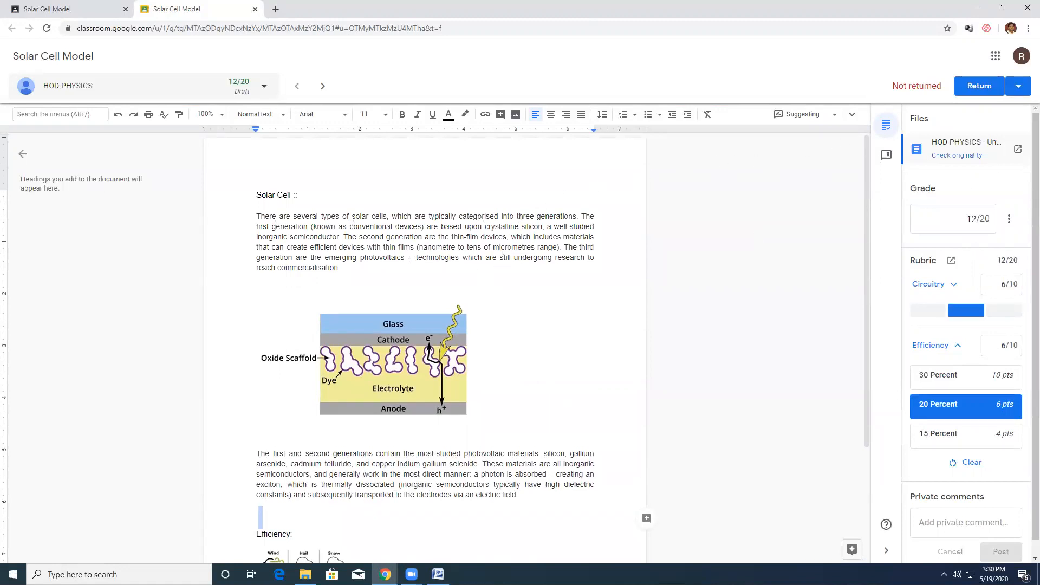
drag(360, 240, 561, 241)
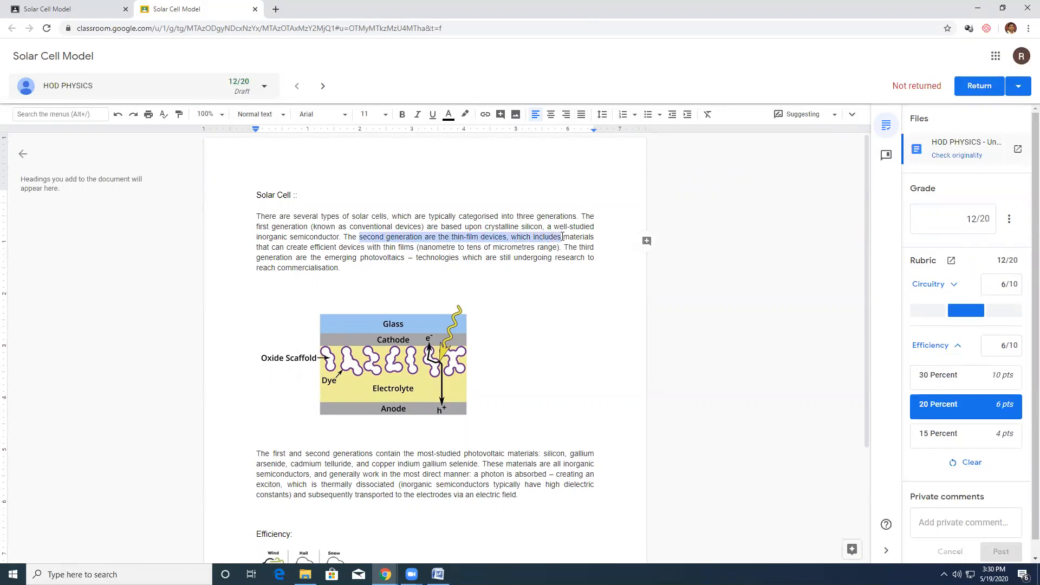
click(647, 241)
text(Loo)
text(ks Coiop)
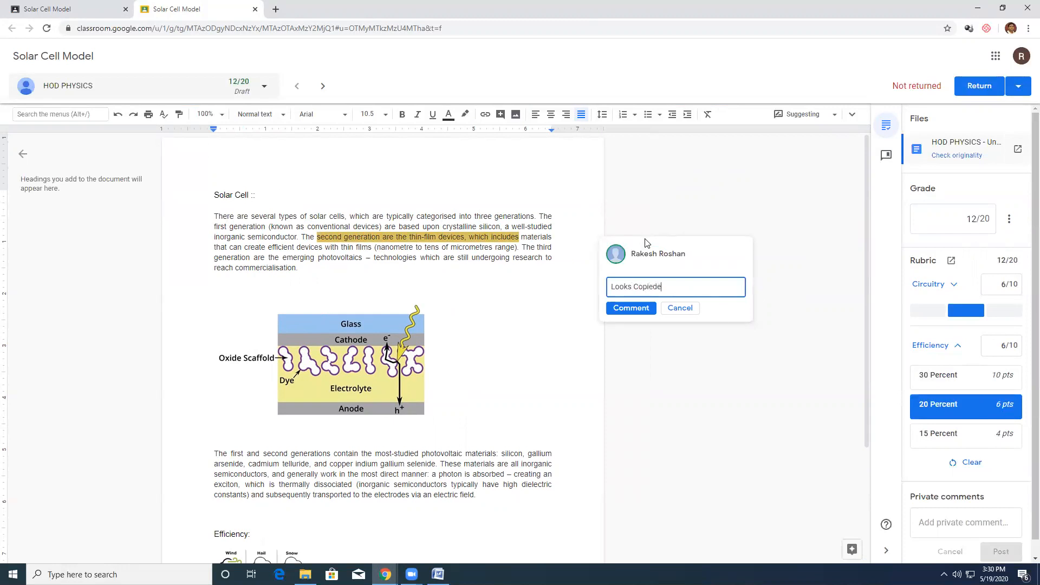
key(BackSpace)
text(- Better dont do that)
click(626, 309)
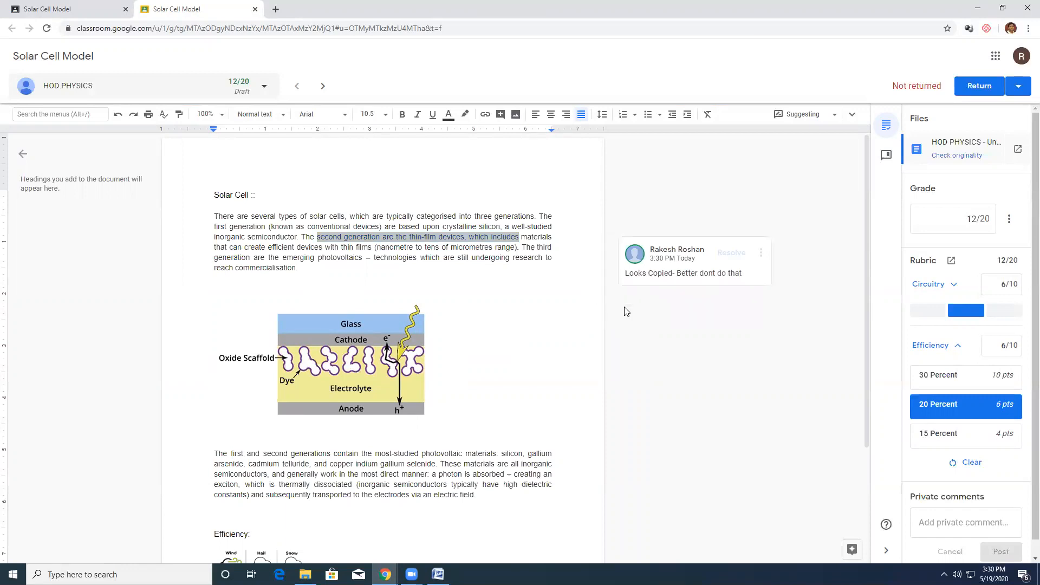
Step: Add the comment "Good idea for improving efficiency" to "the electrodes via an electric field" at the end of the second paragraph
scroll(705, 342, down, 3)
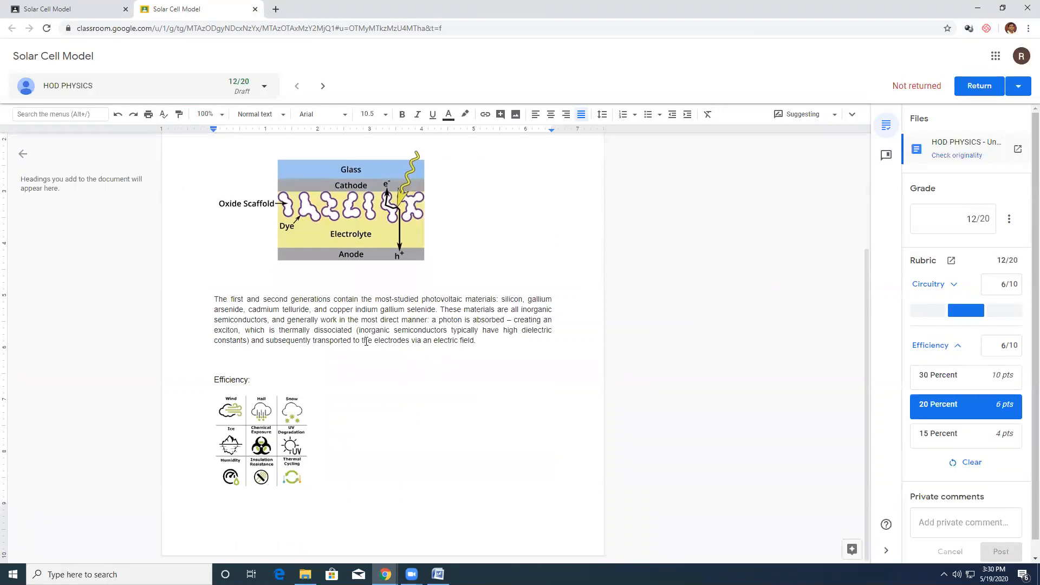
drag(359, 341, 601, 344)
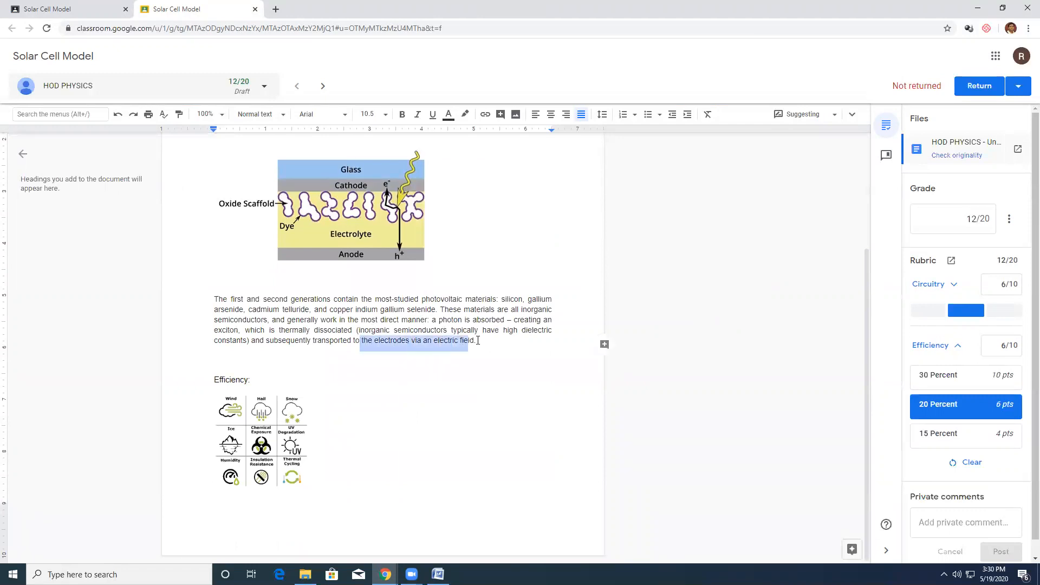
click(604, 346)
text(e)
key(BackSpace)
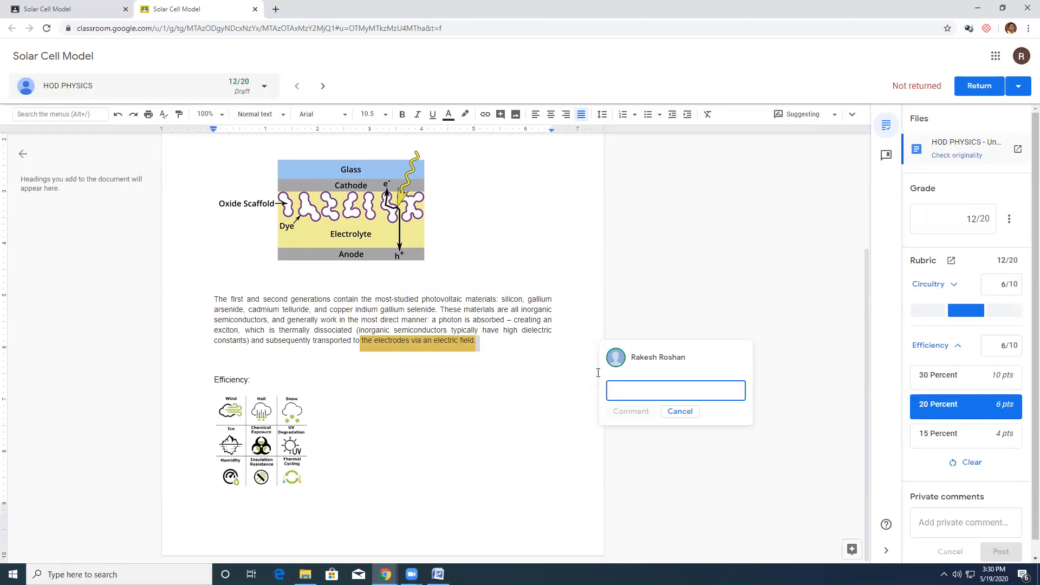
text(Eff)
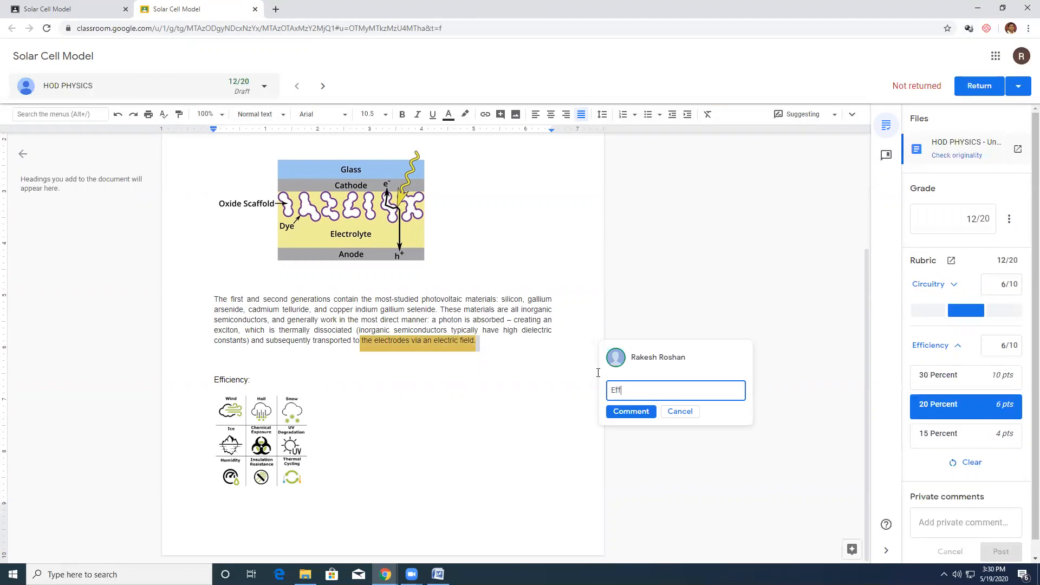
text(i)
key(BackSpace)
key(BackSpace)
key(BackSpace)
key(BackSpace)
text(G)
text(ood idea for improving efficiency)
click(634, 414)
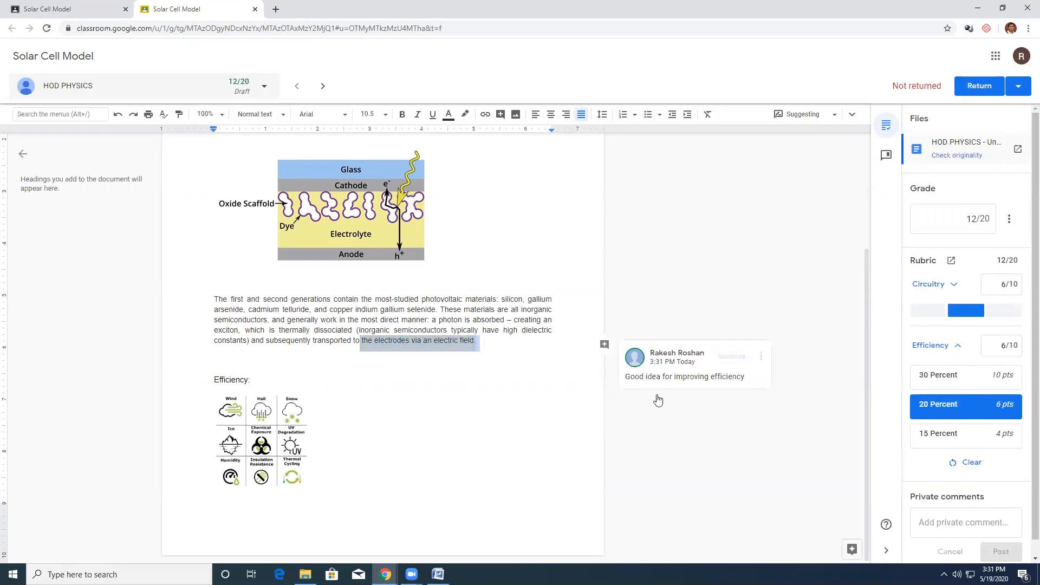
Step: Return the graded HOD PHYSICS submission to the student and close its grading page
scroll(659, 384, up, 3)
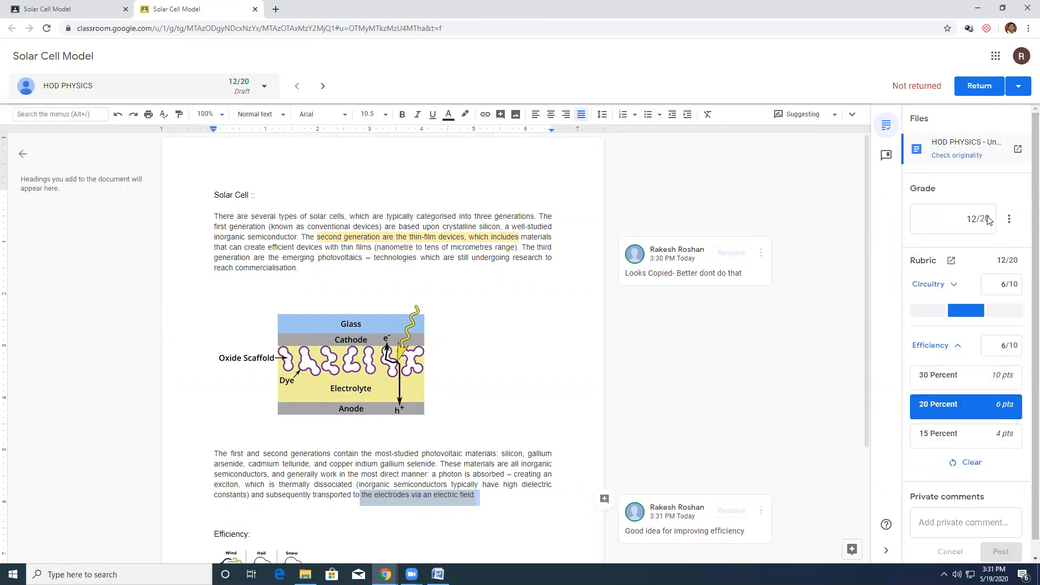
click(978, 85)
click(618, 342)
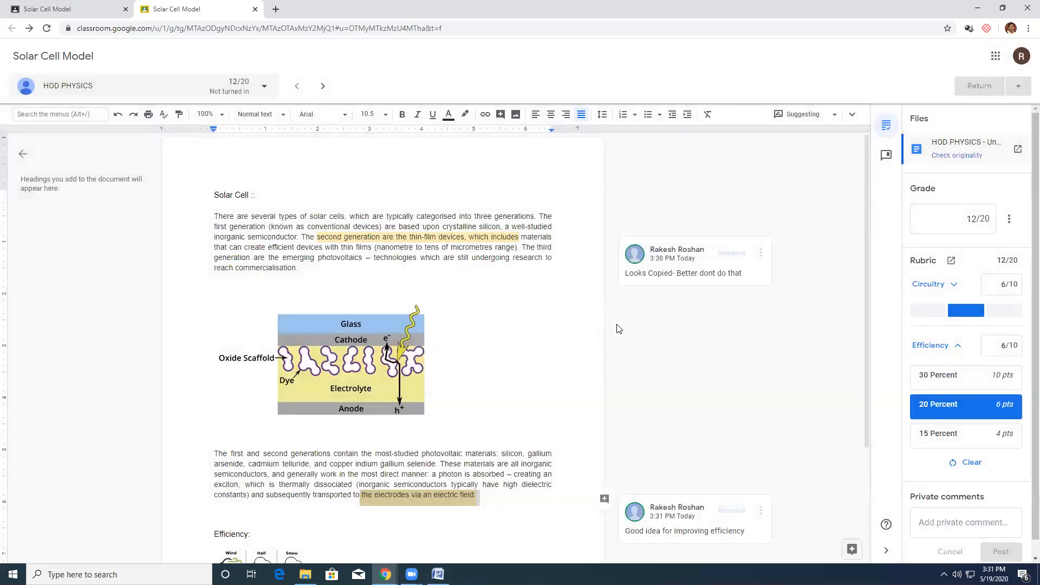
click(255, 9)
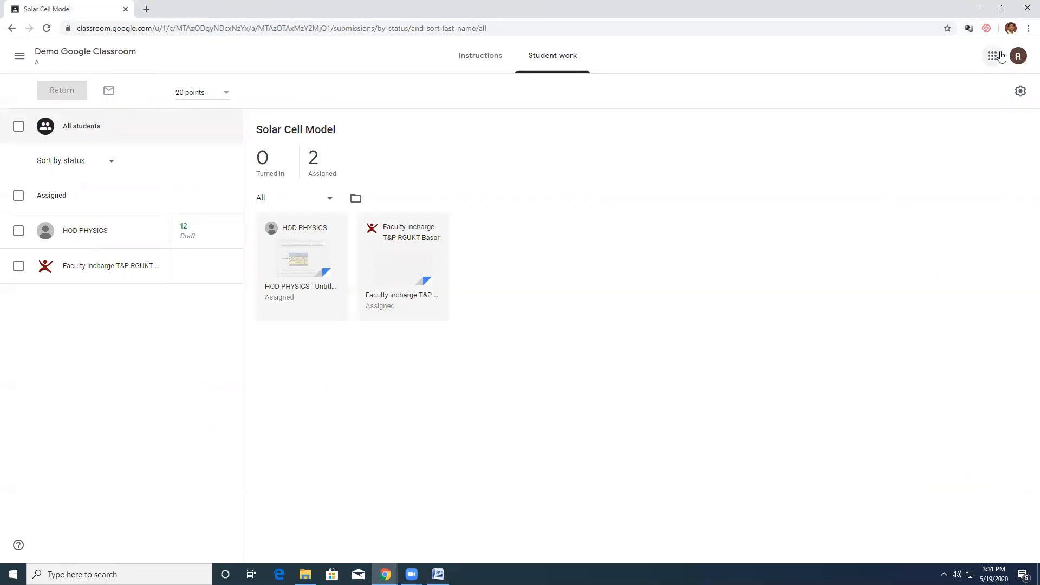
Step: Switch to the HOD PHYSICS student account and open the student's own work list in the Demo Google Classroom class
click(1026, 62)
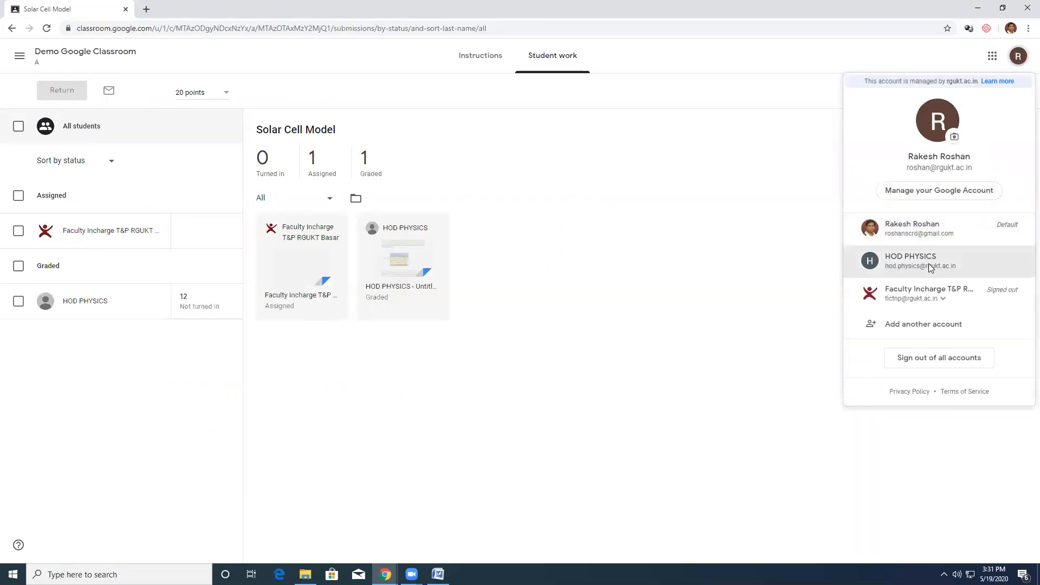
click(930, 264)
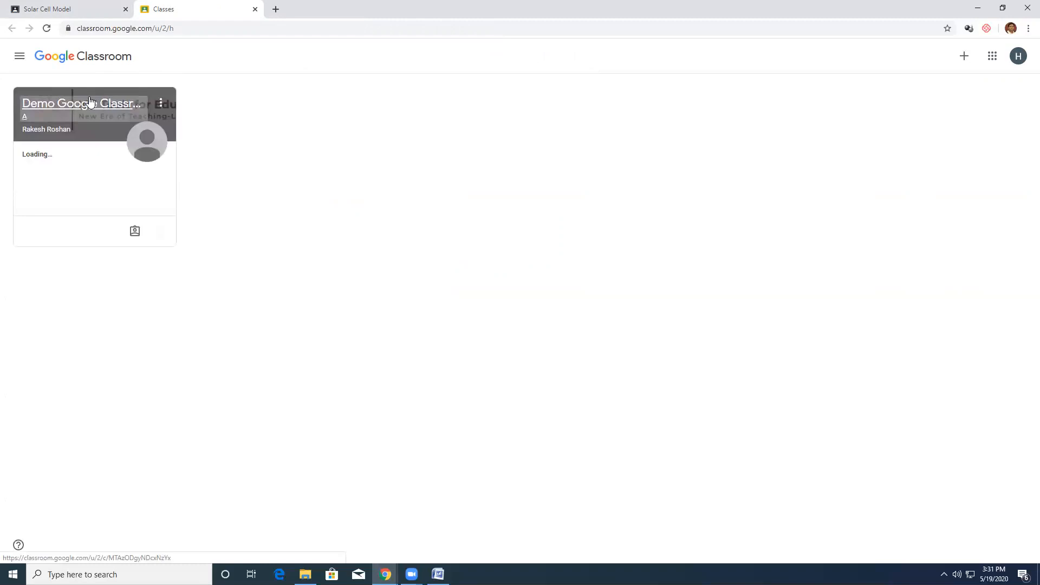
click(90, 102)
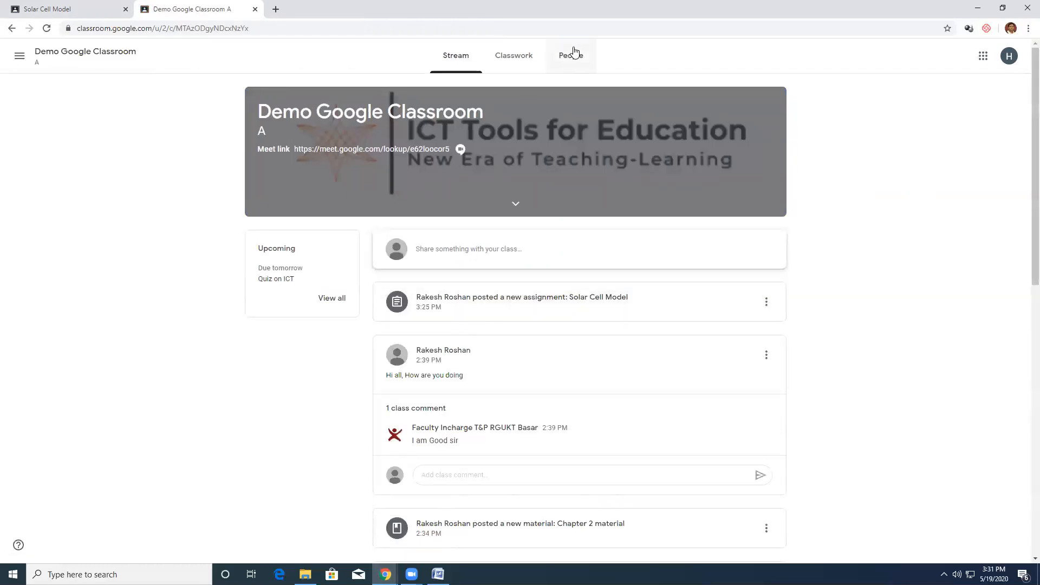
click(522, 62)
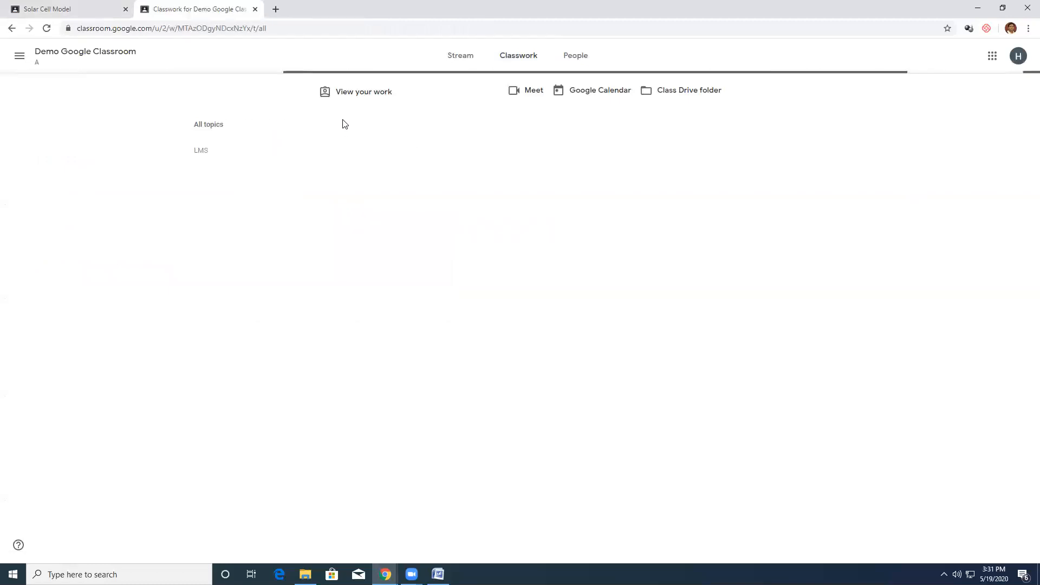
click(377, 101)
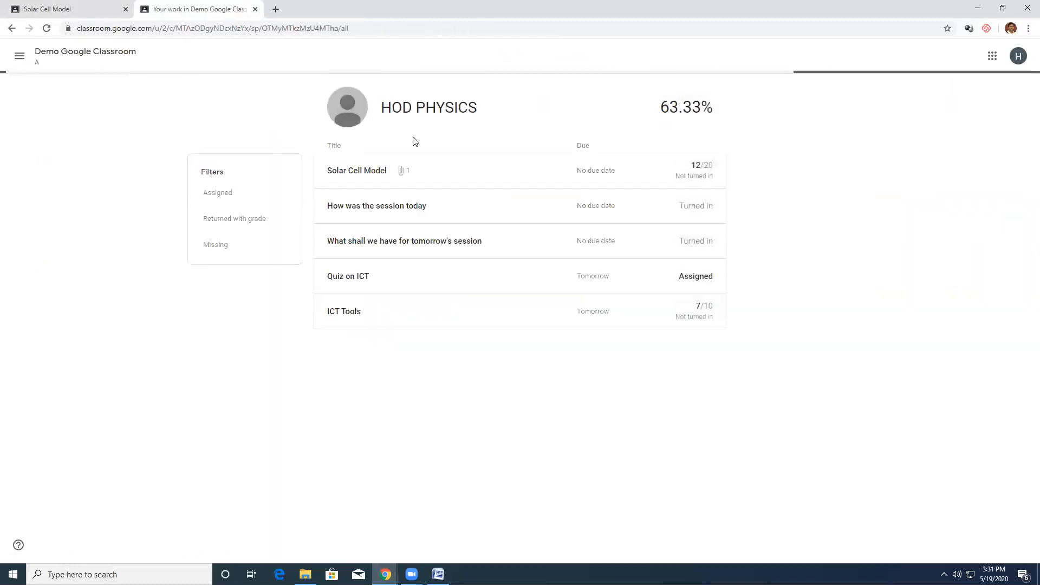
Step: Open the document attached to the Solar Cell Model work to check the teacher's comments, close it, and return to the class stream
click(361, 183)
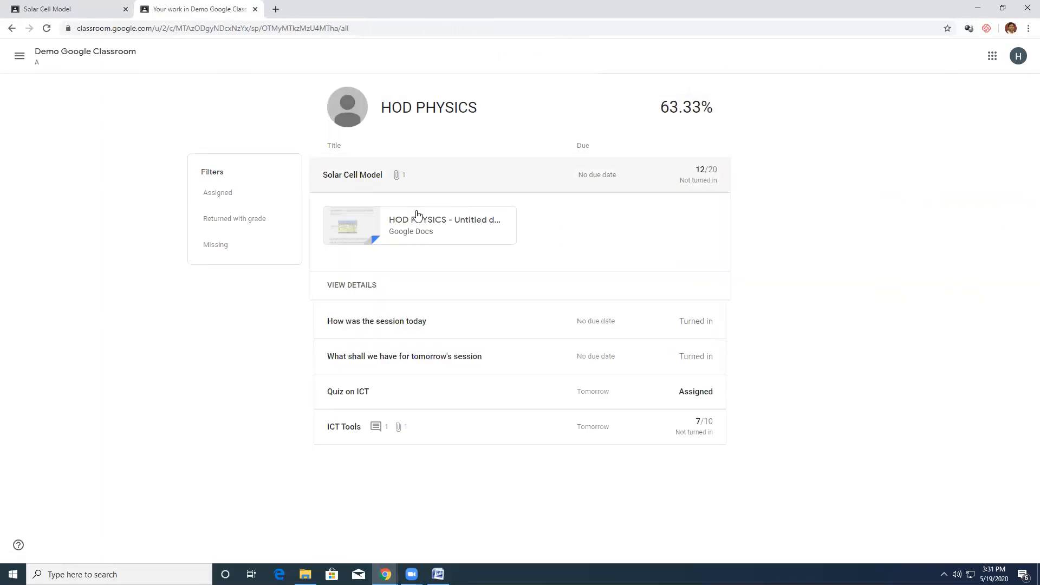
click(409, 225)
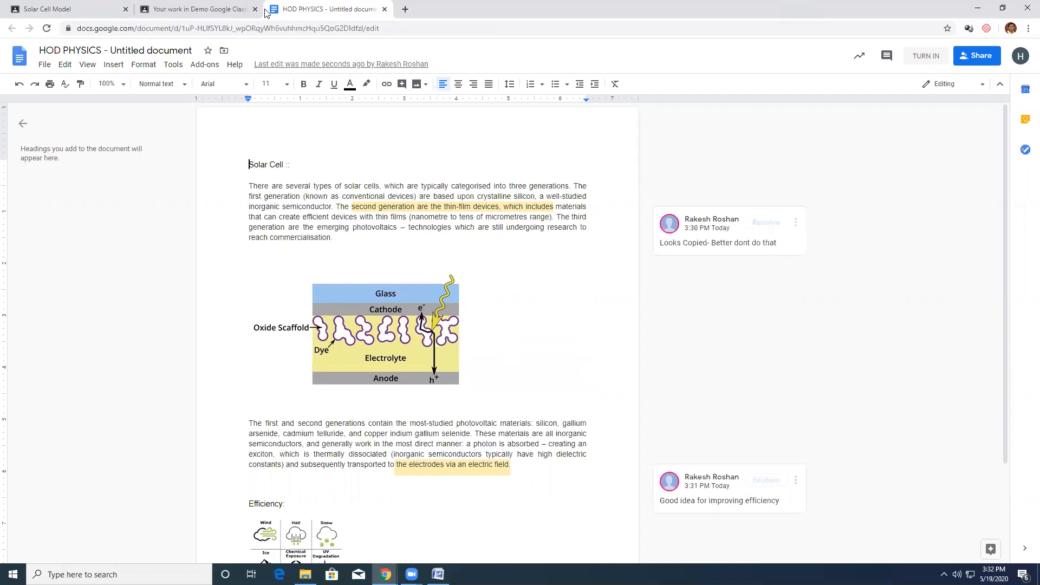
key(ctrl+w)
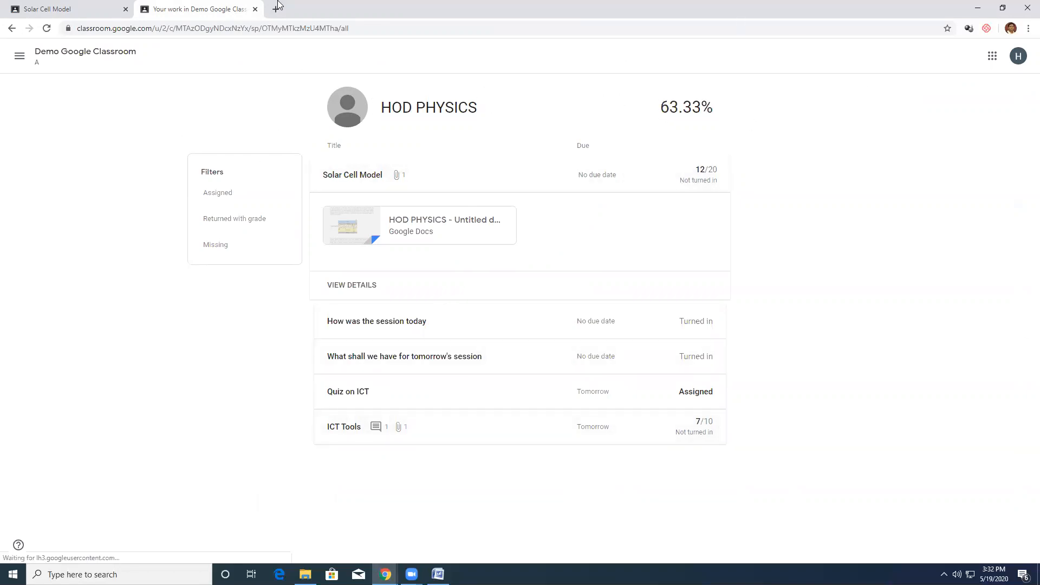
click(41, 54)
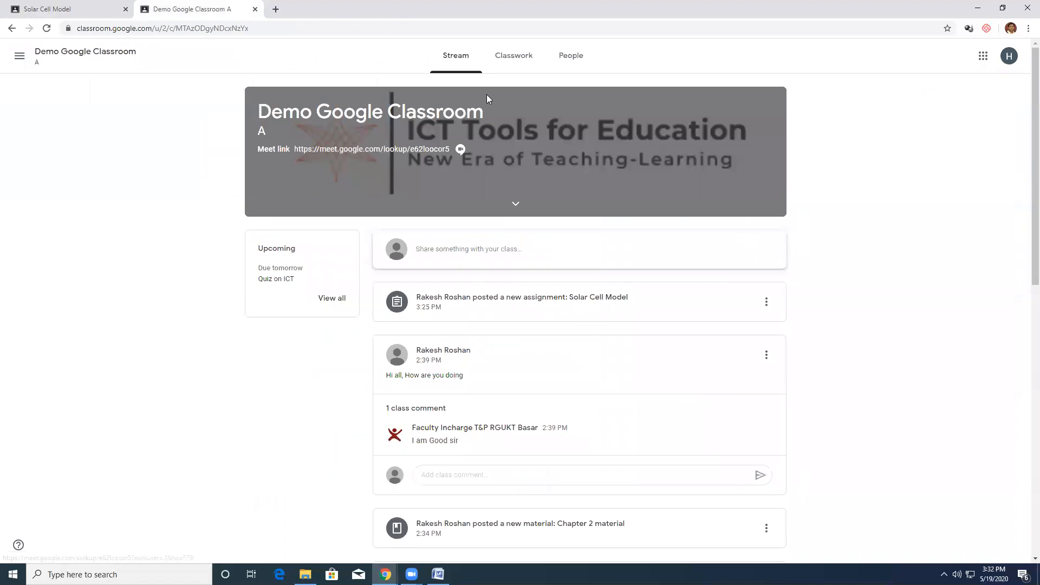